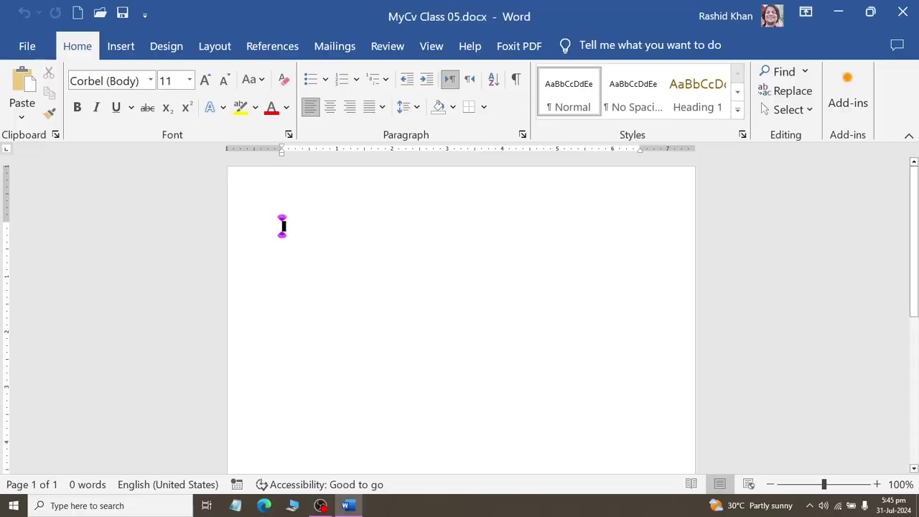
Type the Curriculum Vitae title line, then the applicant's name on the line below.
ctrl+scroll(281, 226, up, 5)
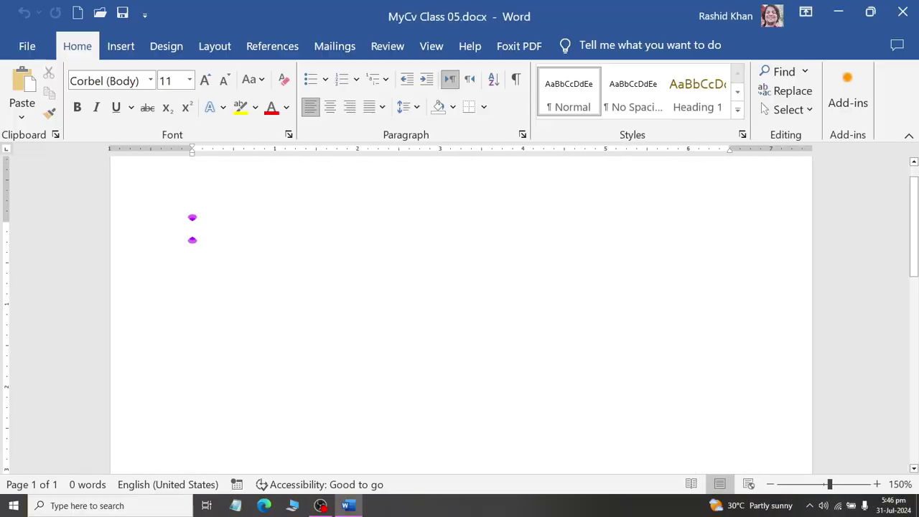
text(cur)
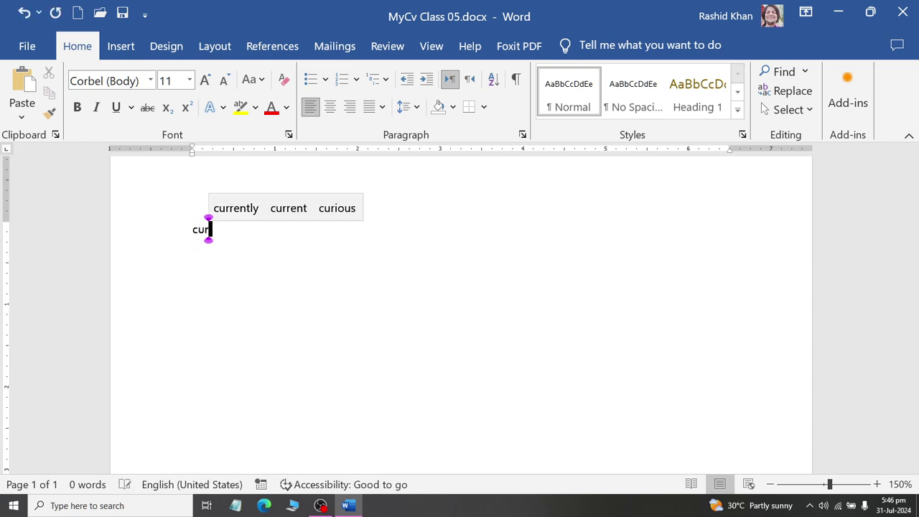
text(riculum V)
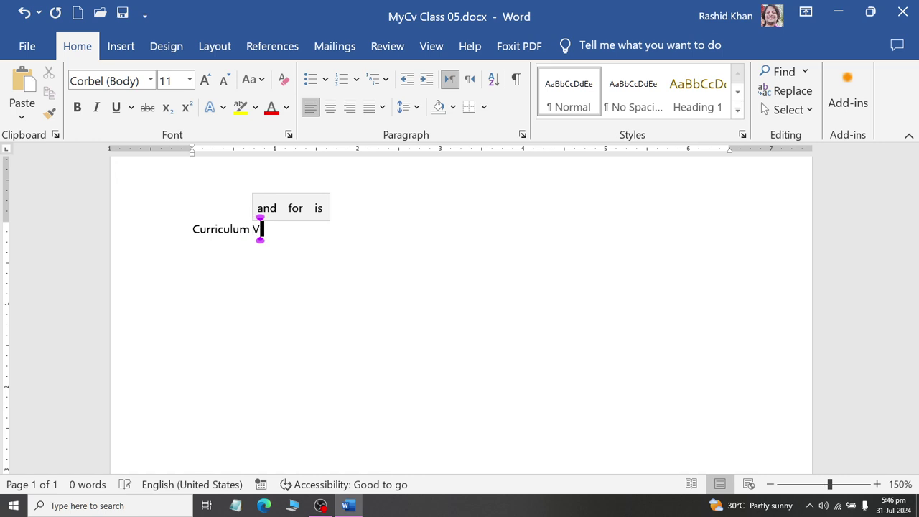
text(itate)
key(Return)
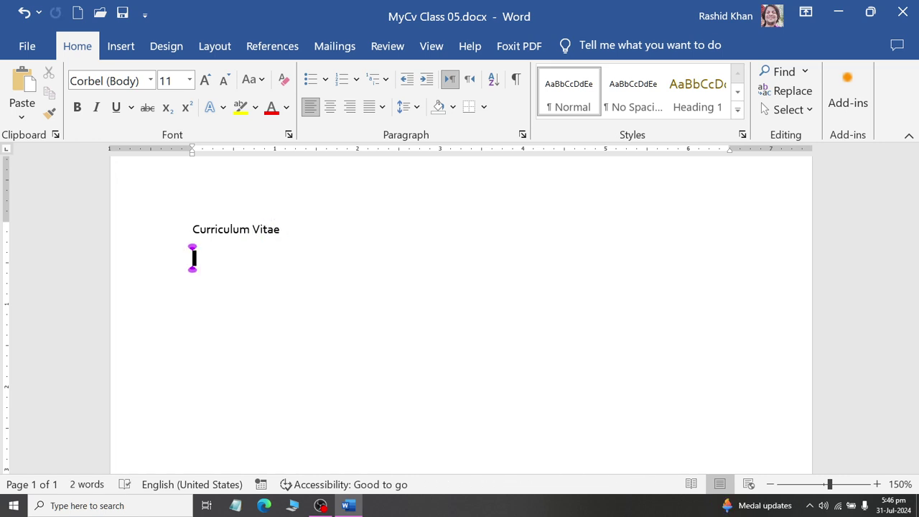
text(Mr. )
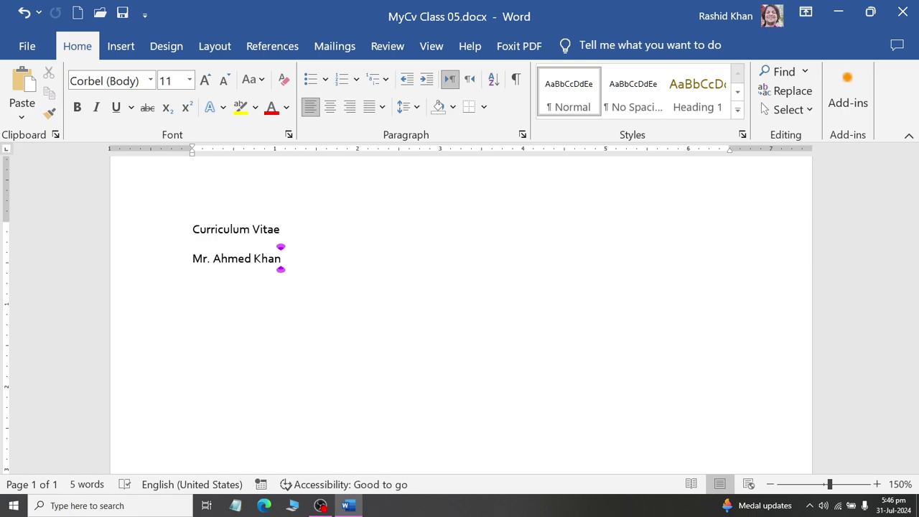
Add three address lines under the name: house and street, town and district, country with a Postal Code label.
key(Return)
text(Address)
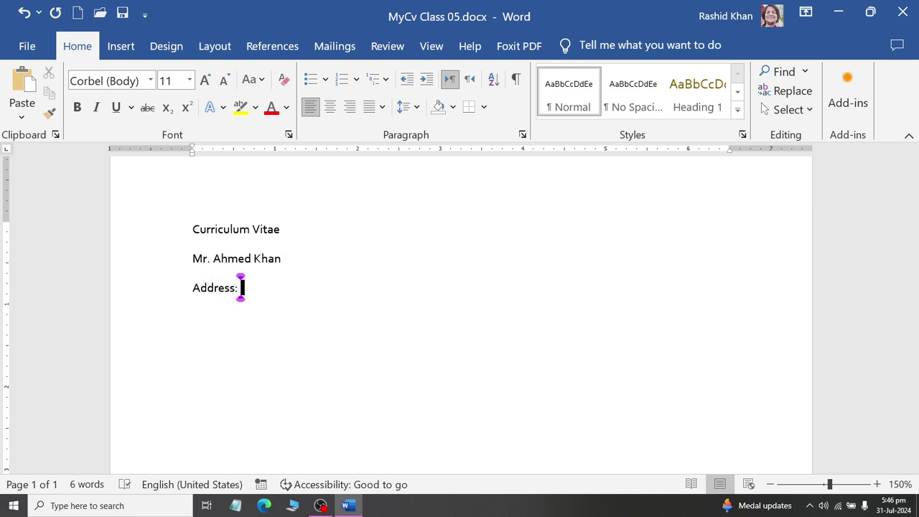
text( : )
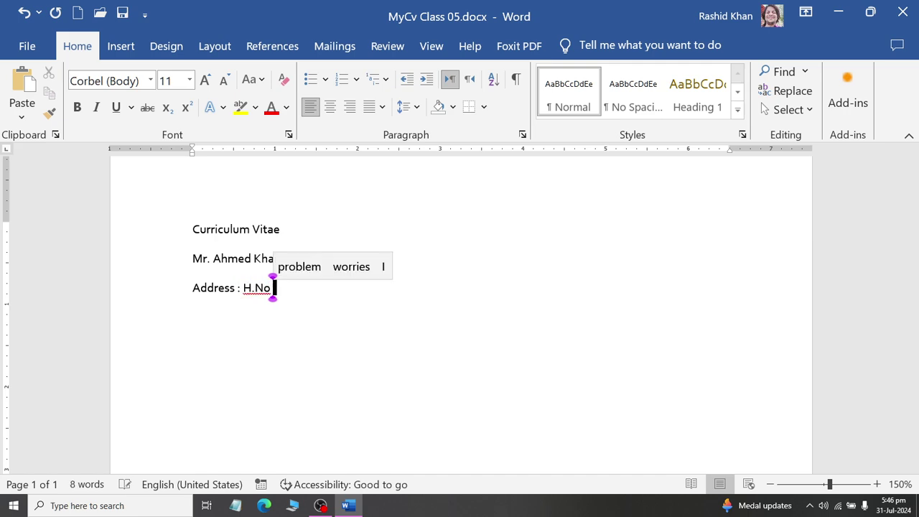
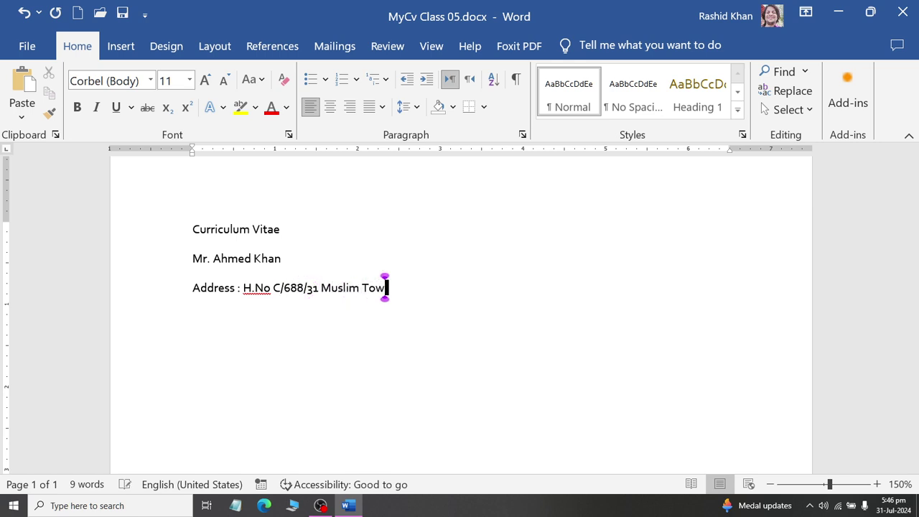
key(Return)
text(Shahdadpur)
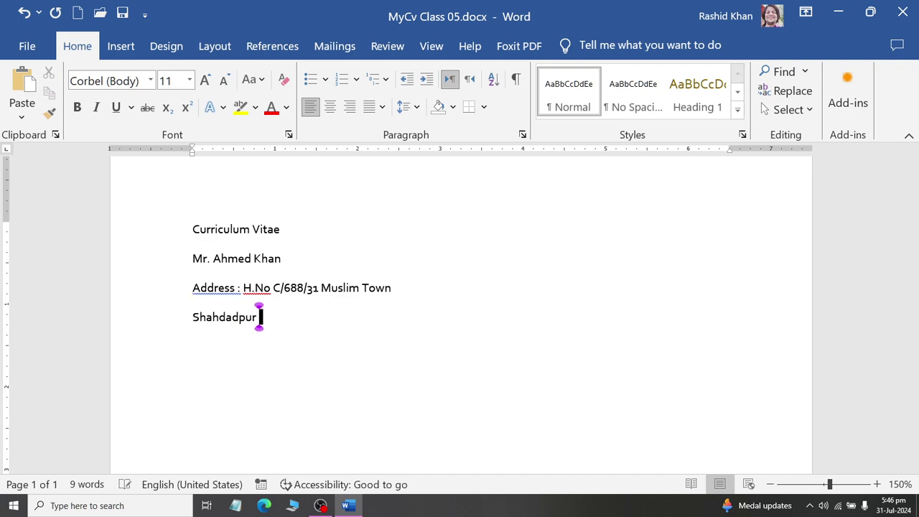
text( District Sanghar)
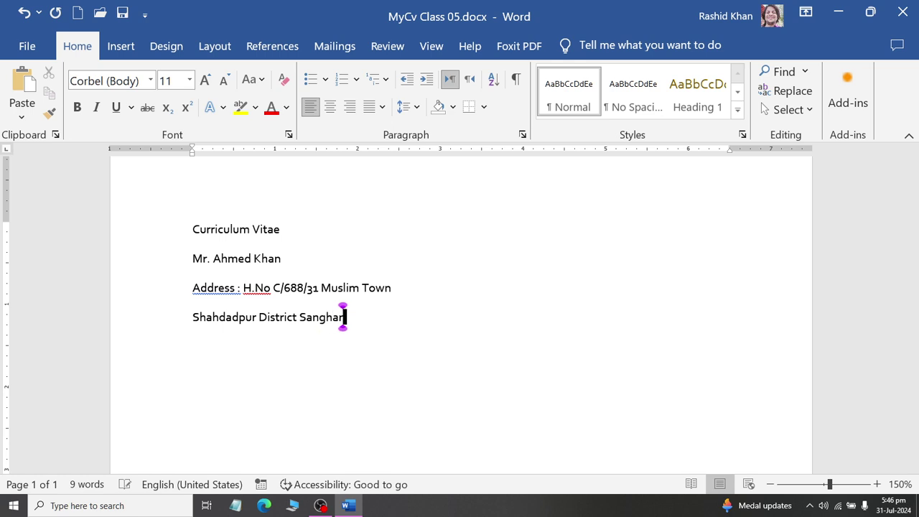
text( Sindh)
key(Return)
text(Ap)
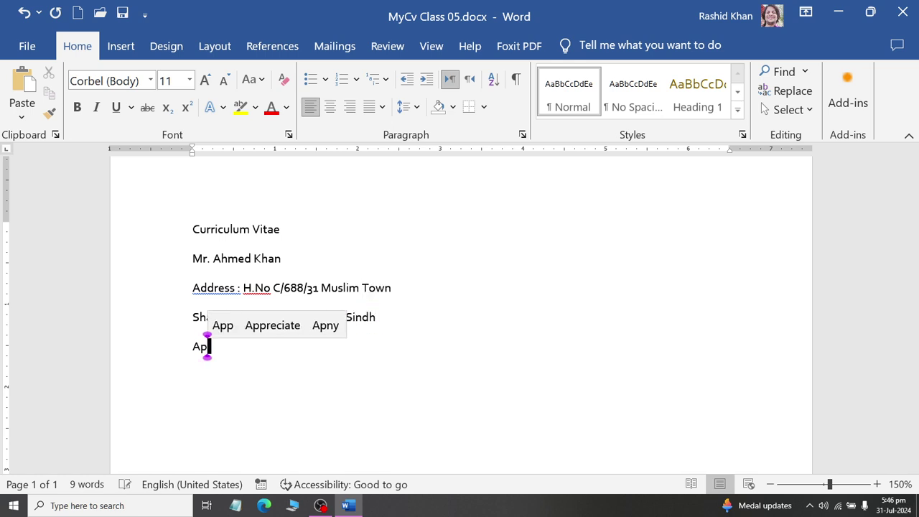
key(BackSpace)
key(BackSpace)
text(Paksitan Post)
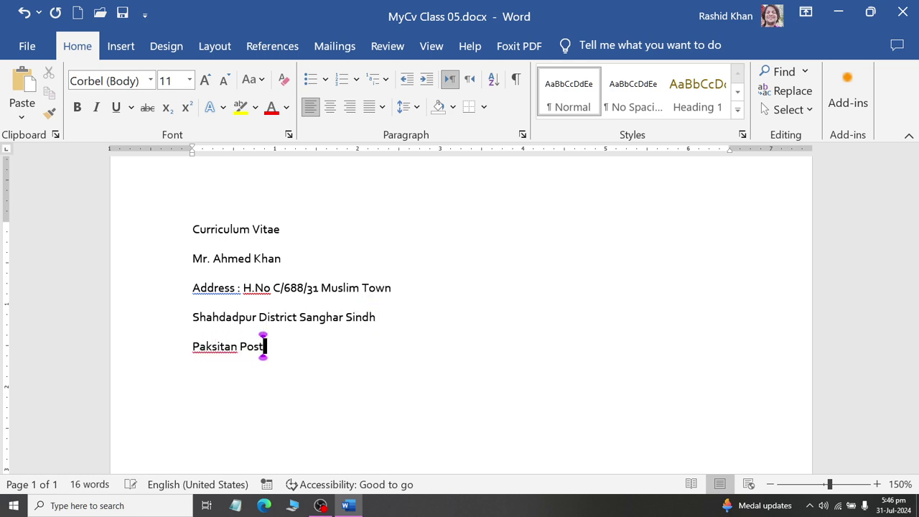
text(al Code)
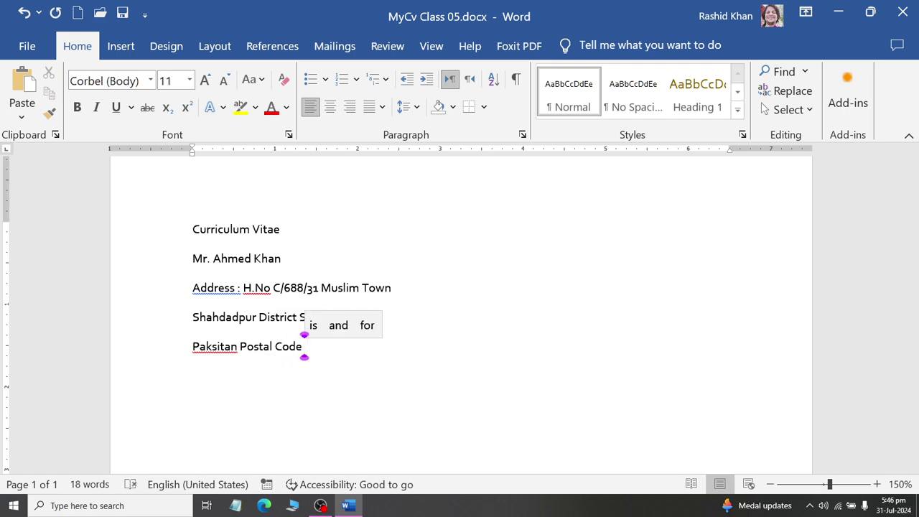
Correct 'Paksitan' to 'Pakistan' and enter the postal code at the end of that line.
ctrl+scroll(304, 346, up, 5)
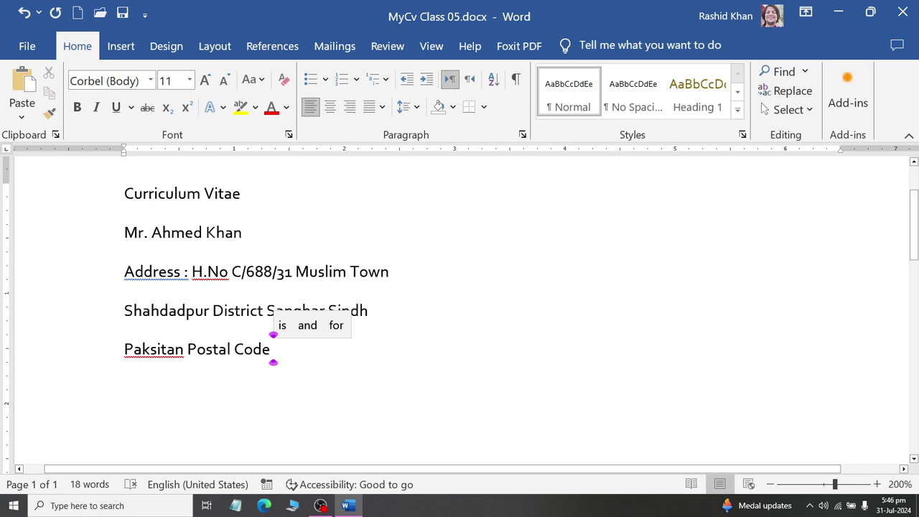
click(150, 349)
text(i)
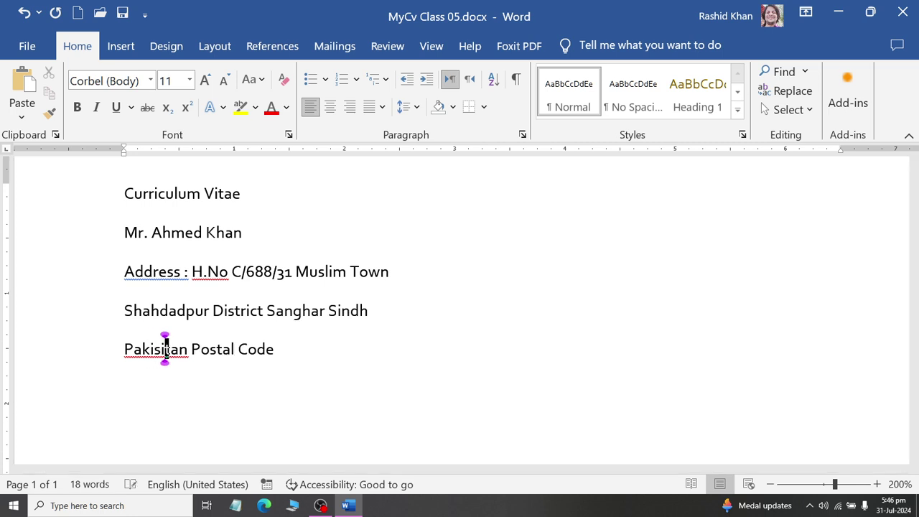
click(161, 348)
key(Delete)
click(273, 349)
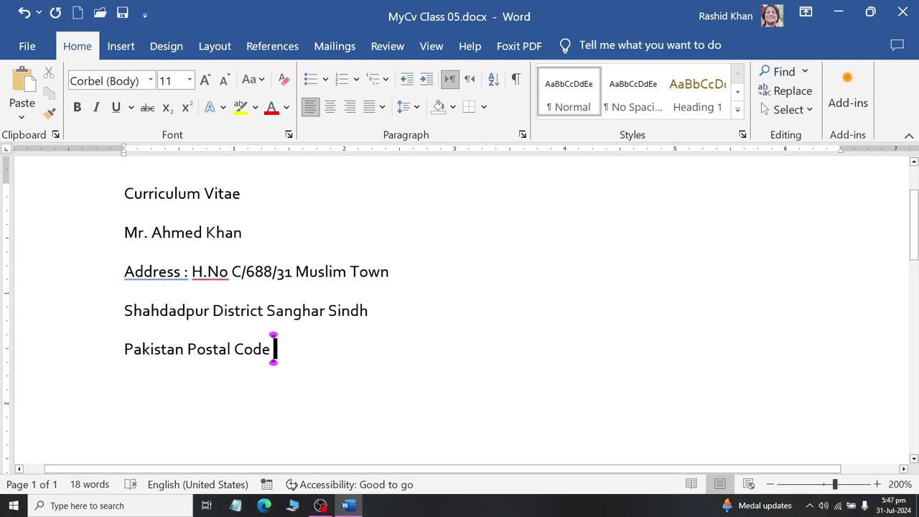
text(68030.)
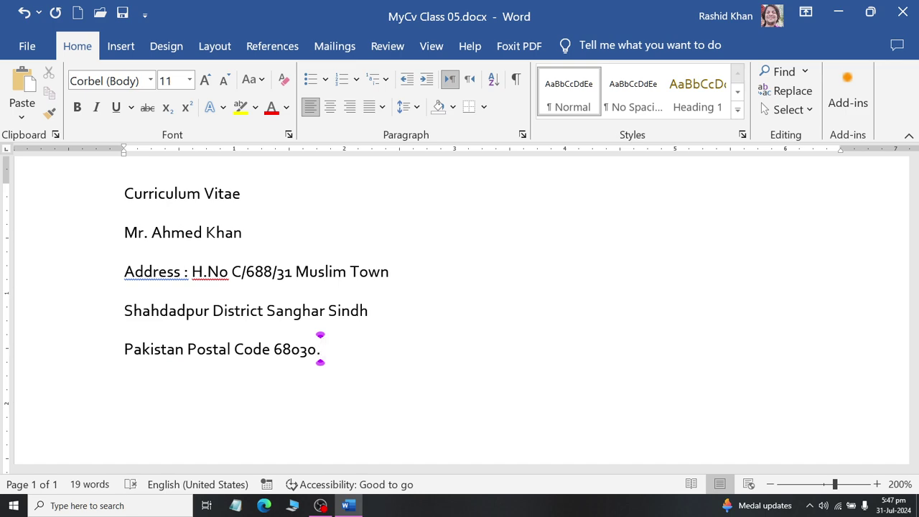
Add a Contact line with the phone number and an Email line with the e-mail address.
key(Return)
text(Contact: )
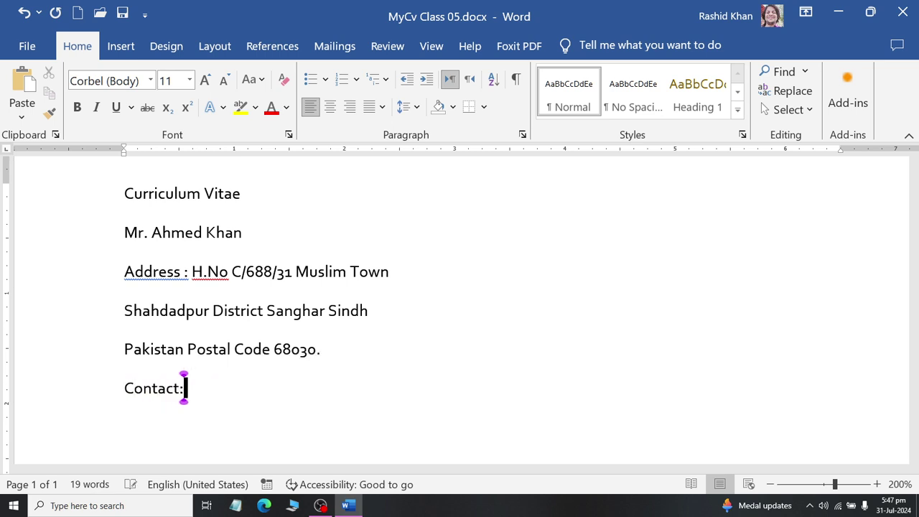
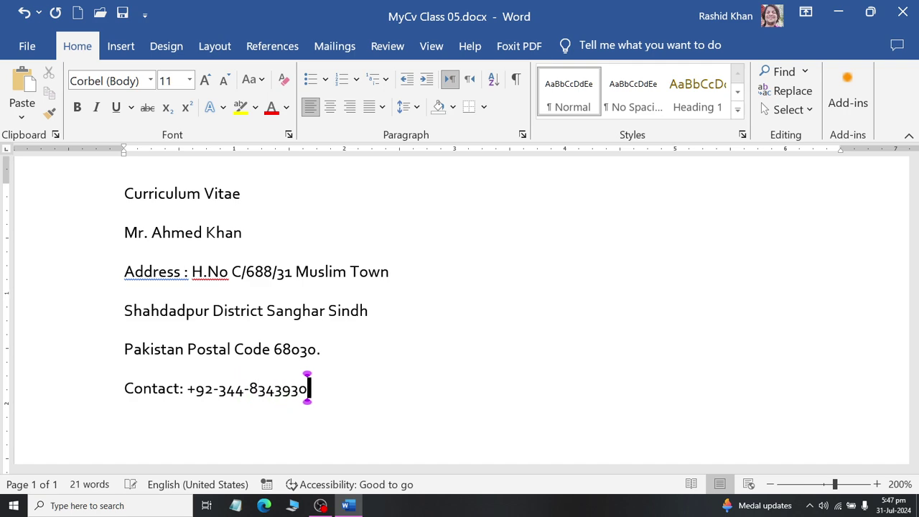
key(Return)
text(Email:)
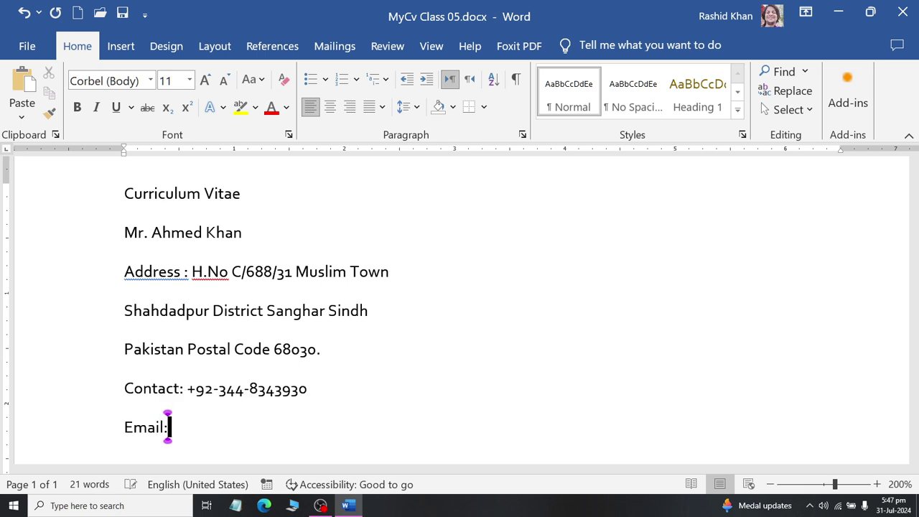
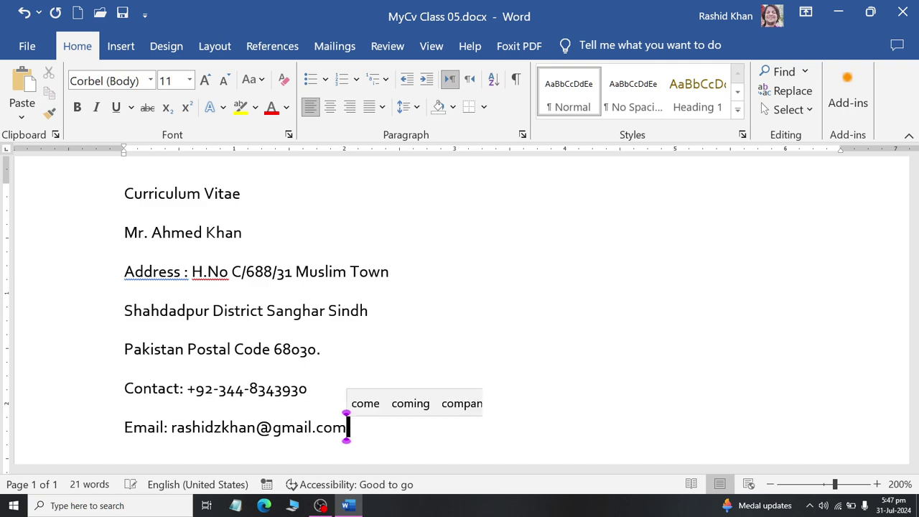
Add 'Objective' and 'Personal Information' lines below the email address.
double_click(264, 428)
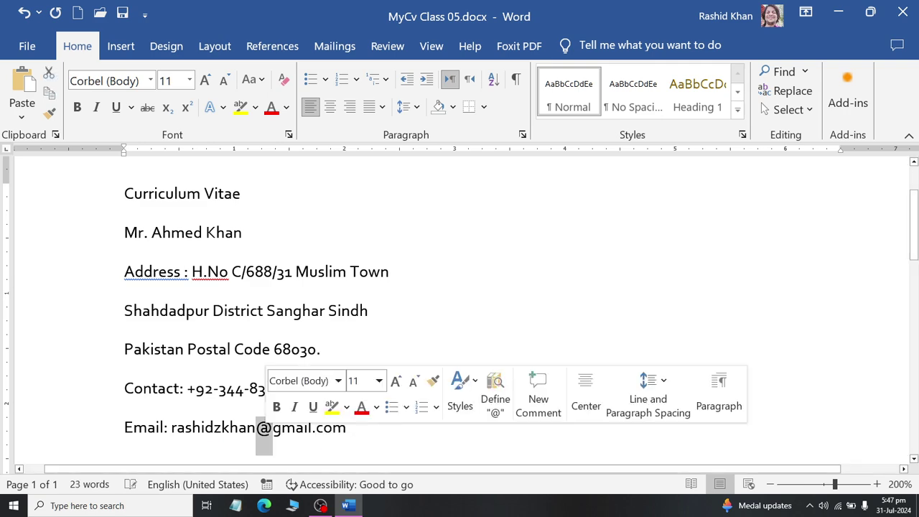
scroll(460, 309, down, 3)
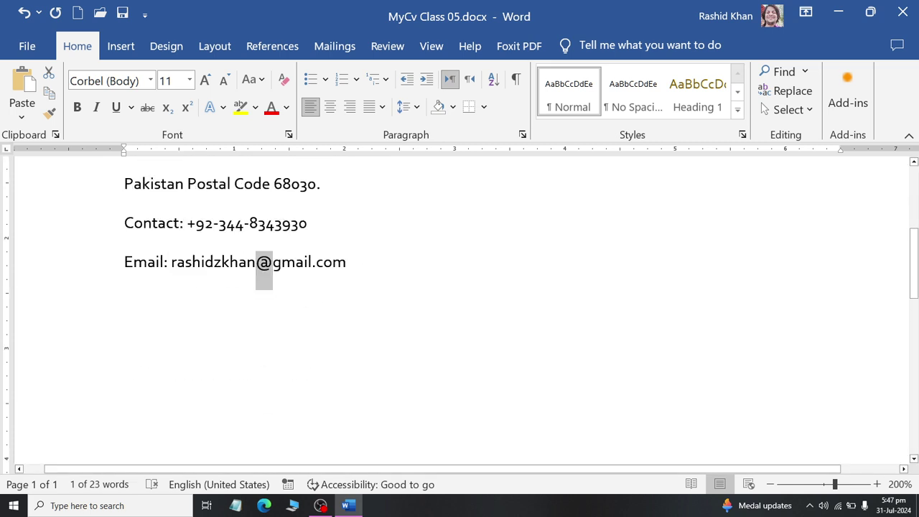
click(346, 262)
key(Return)
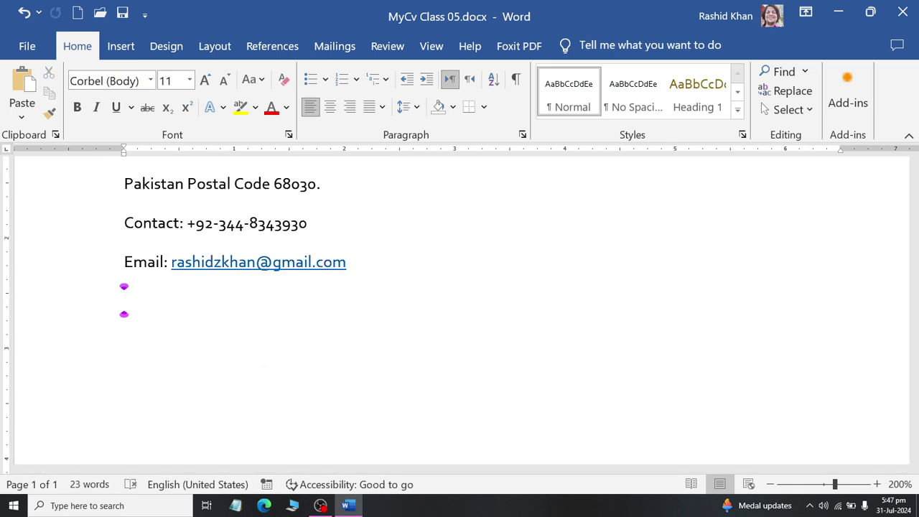
text(O)
text(bjectov)
key(BackSpace)
key(BackSpace)
text(ive)
key(Return)
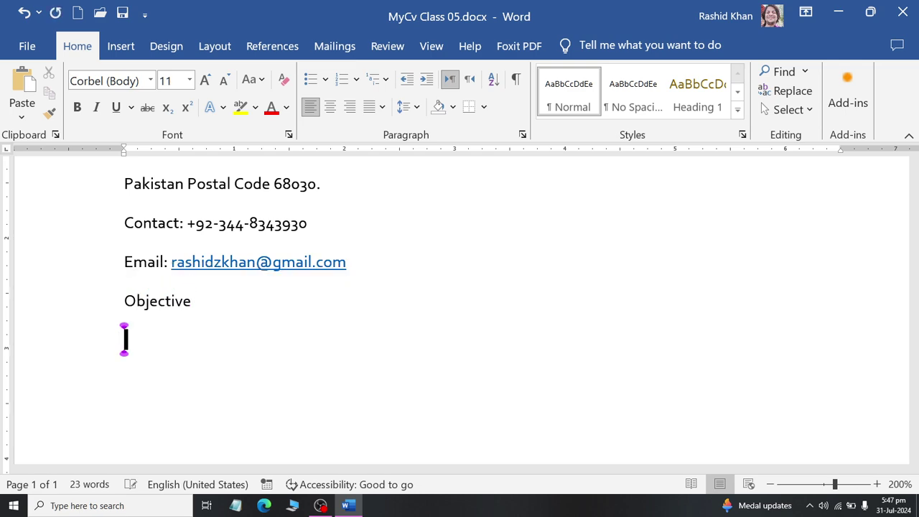
text(Personal Infor)
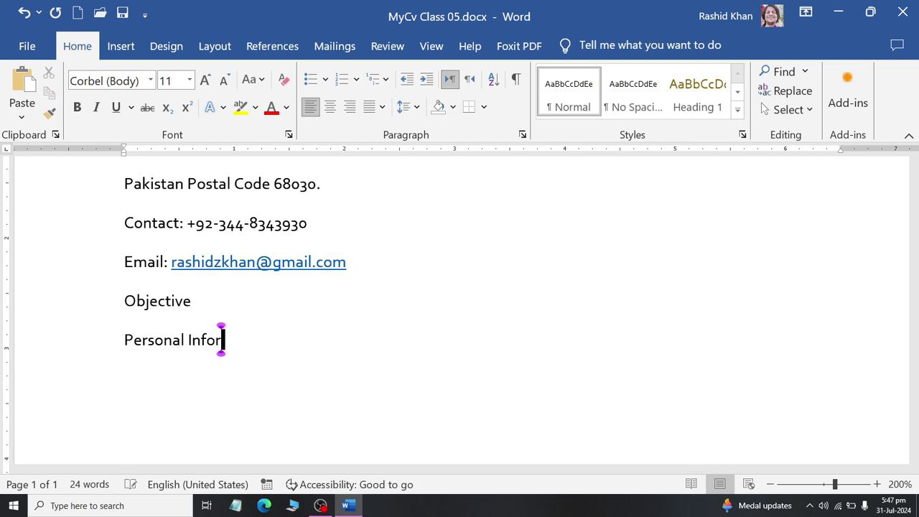
text(mation)
key(Return)
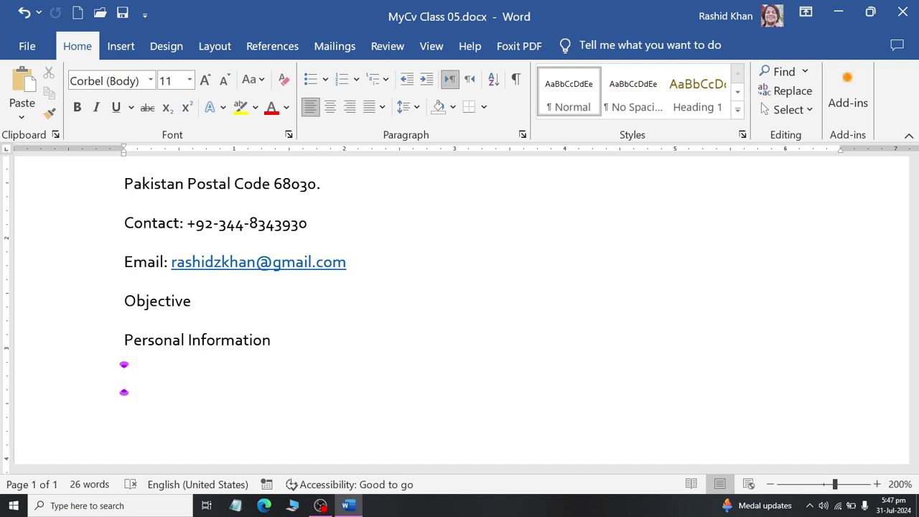
Add a Father's Name row with tab-aligned colon and the father's name.
scroll(460, 309, up, 1)
scroll(459, 308, up, 1)
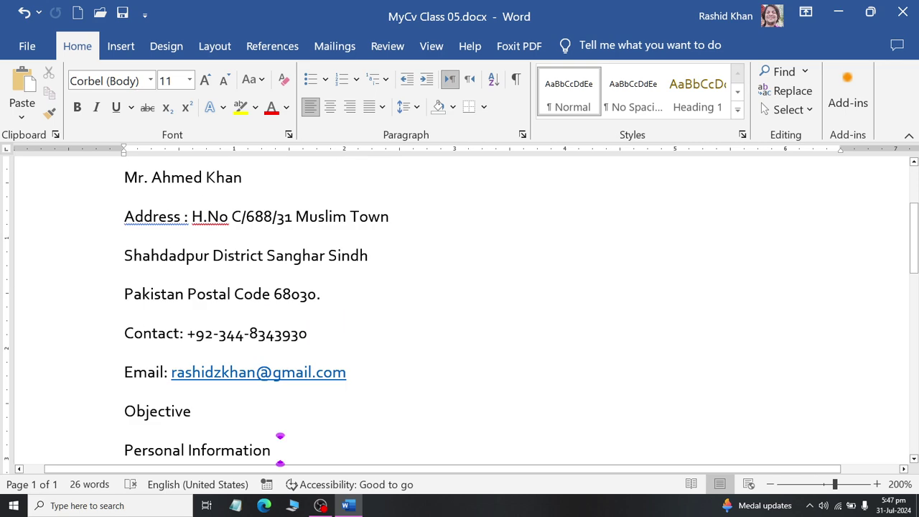
scroll(460, 308, up, 1)
scroll(460, 309, down, 4)
text(Fat)
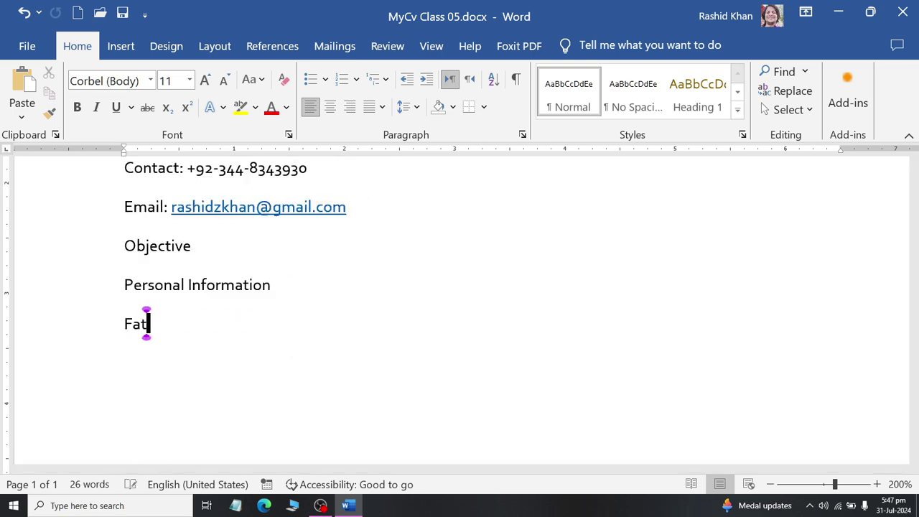
text(her's Name)
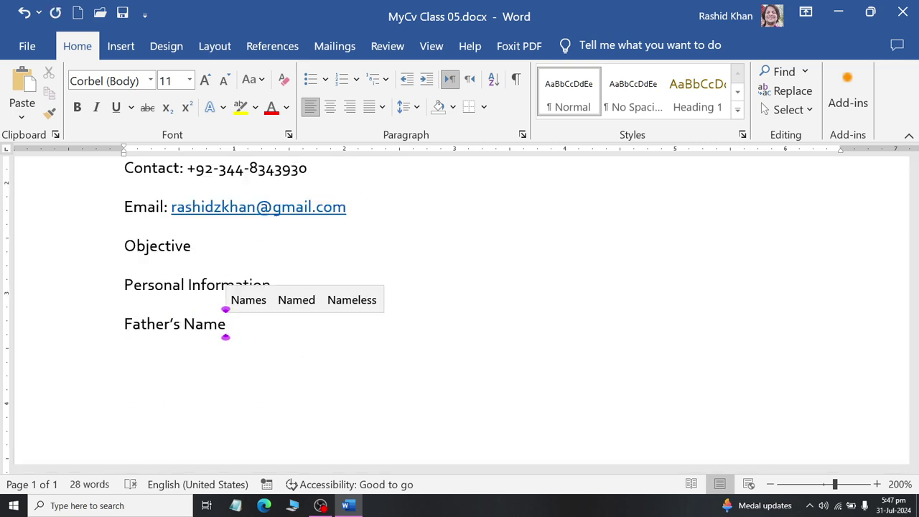
key(Tab)
key(Tab)
key(Tab)
text(:)
key(Tab)
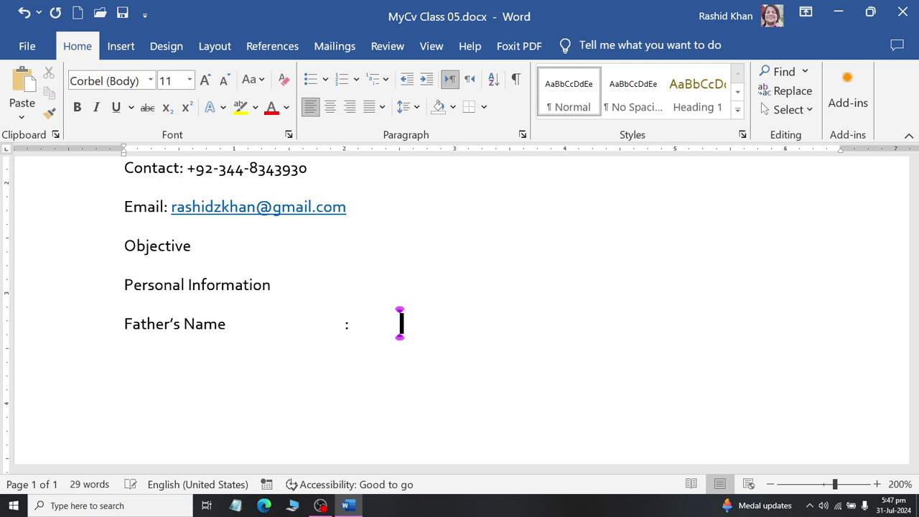
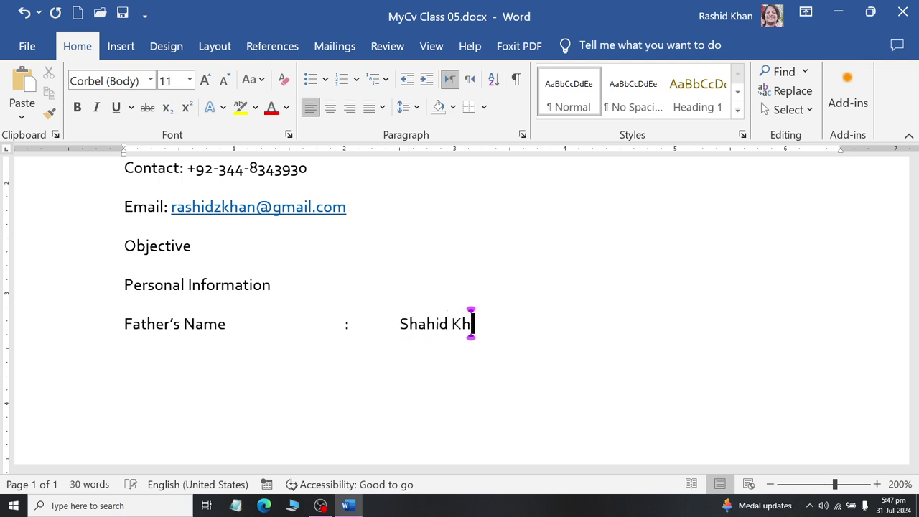
key(Return)
Add a Surname row with tab-aligned colon and the applicant's surname.
text(surname)
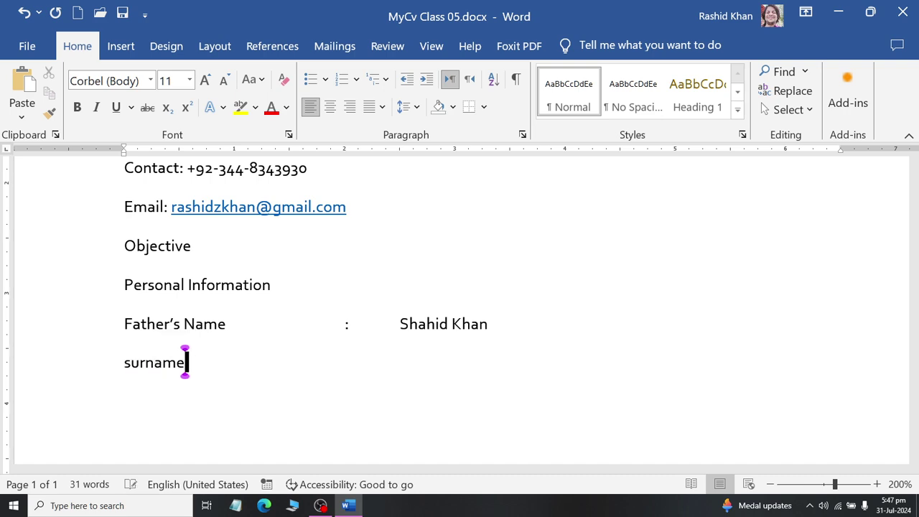
key(Tab)
key(Tab)
key(Tab)
text(:)
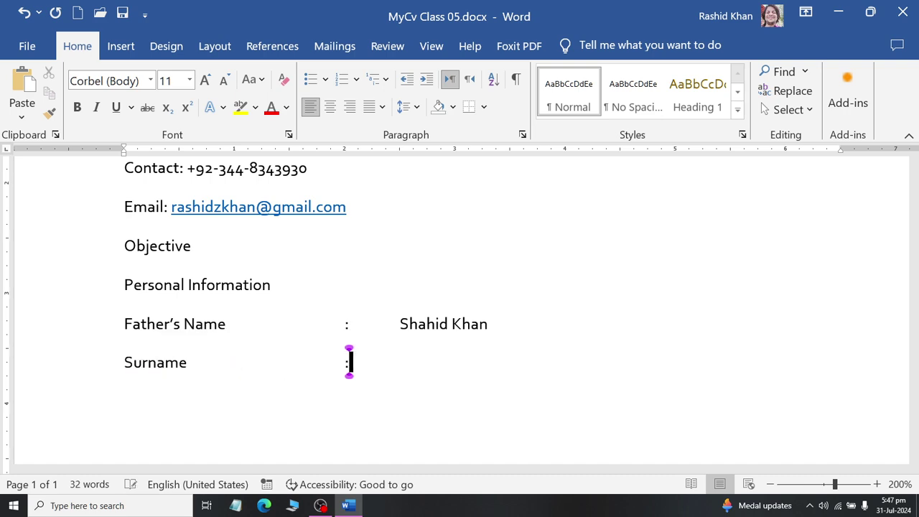
key(Tab)
text(Yousuf )
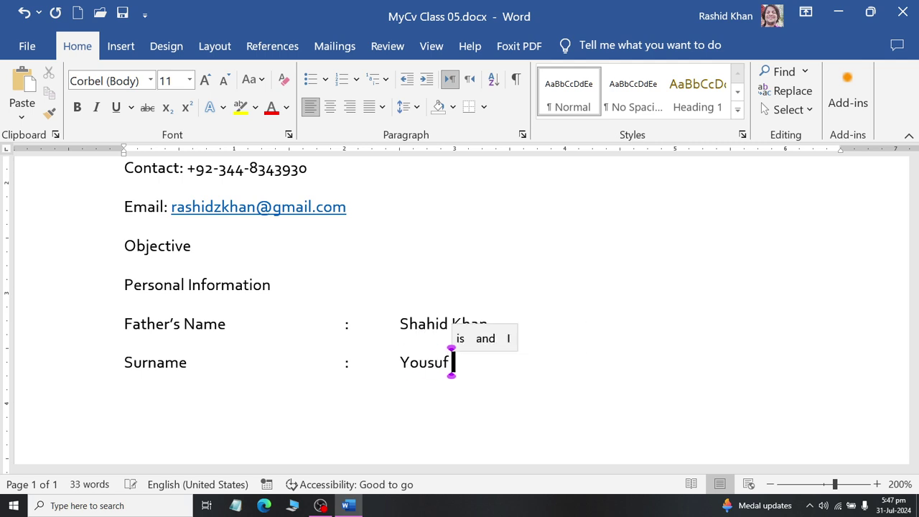
text(Zai)
key(Return)
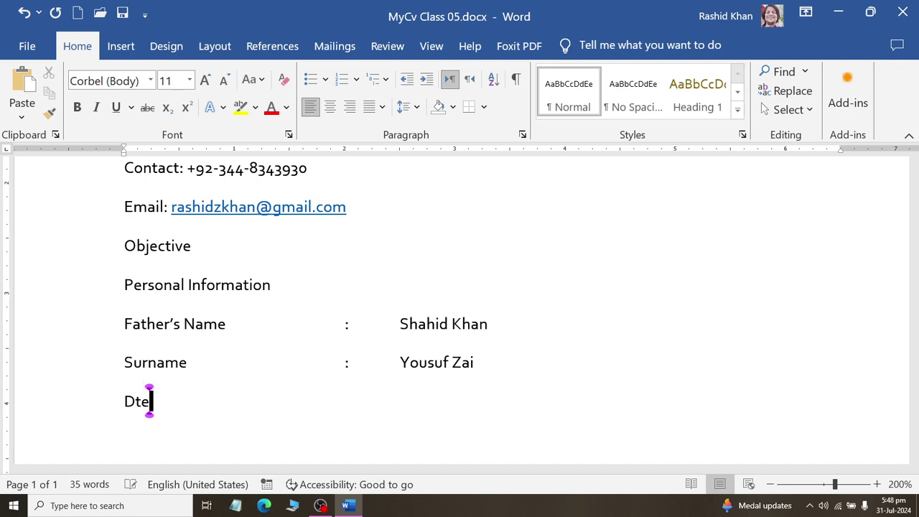
Add a Date of Birth row with tab-aligned colon and the birth date.
key(BackSpace)
key(BackSpace)
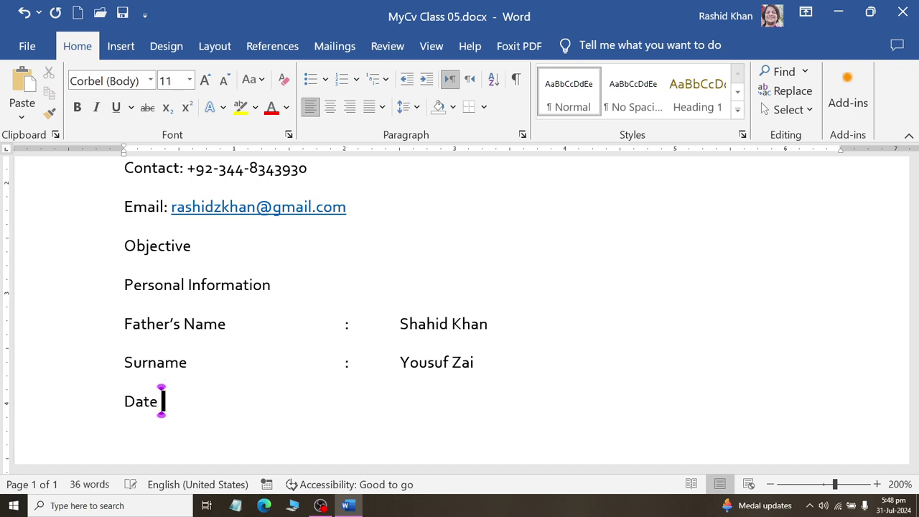
key(Tab)
key(Tab)
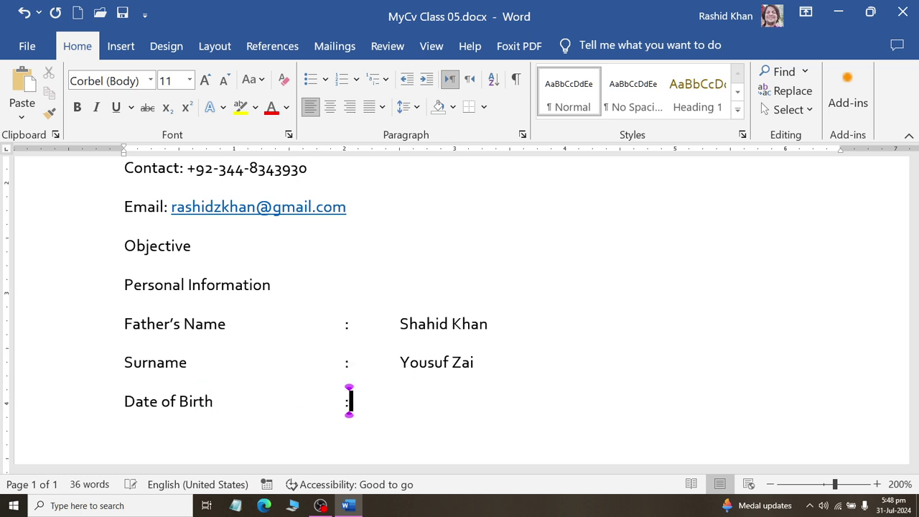
key(Tab)
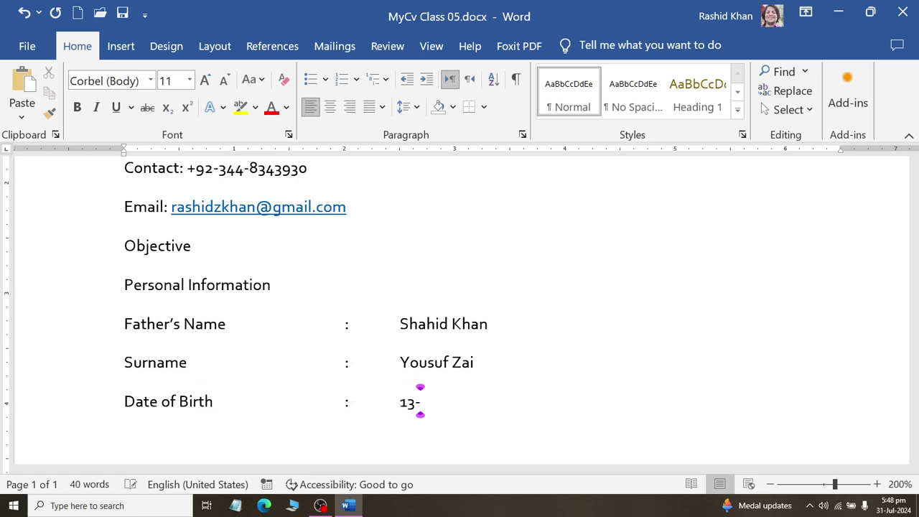
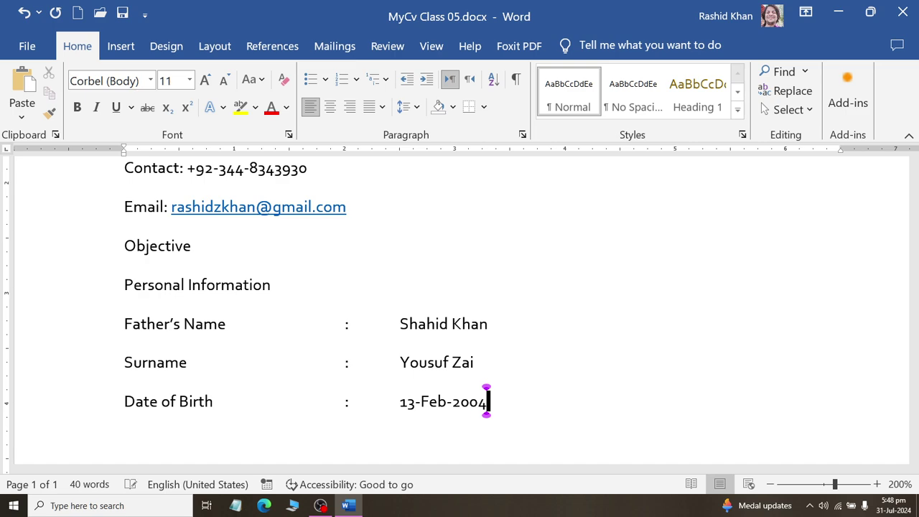
key(Return)
Add a Gender row with tab-aligned colon and the value Male.
text(Gender)
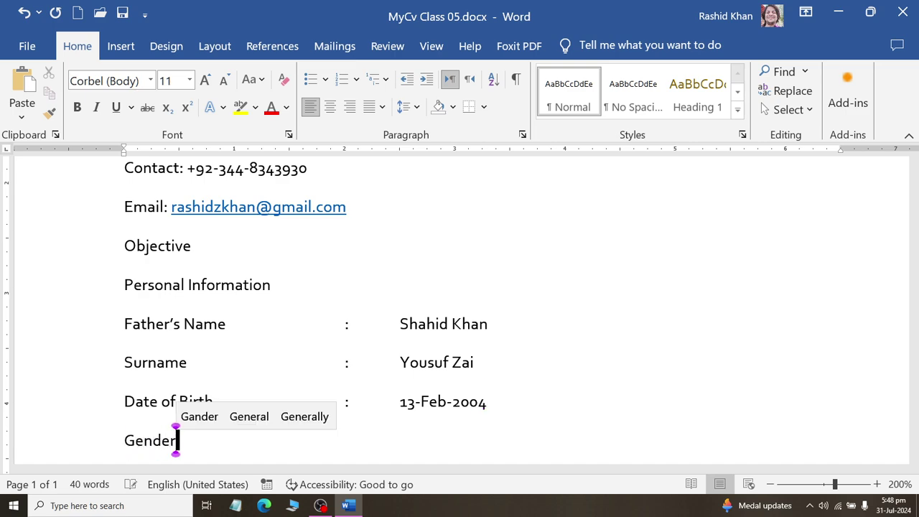
key(Tab)
key(Tab)
key(Tab)
text(:)
key(Tab)
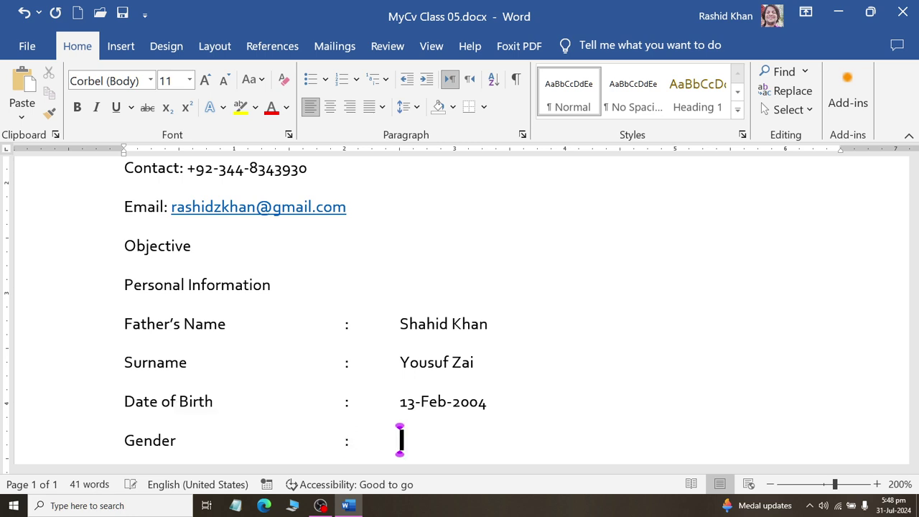
text(Male)
key(Return)
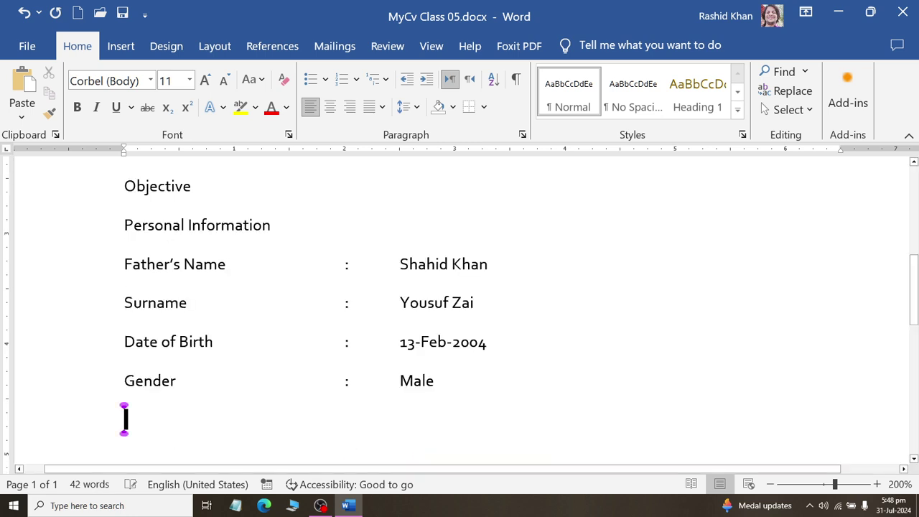
Add a CNIC row with tab-aligned colon and the ID card number.
text(City)
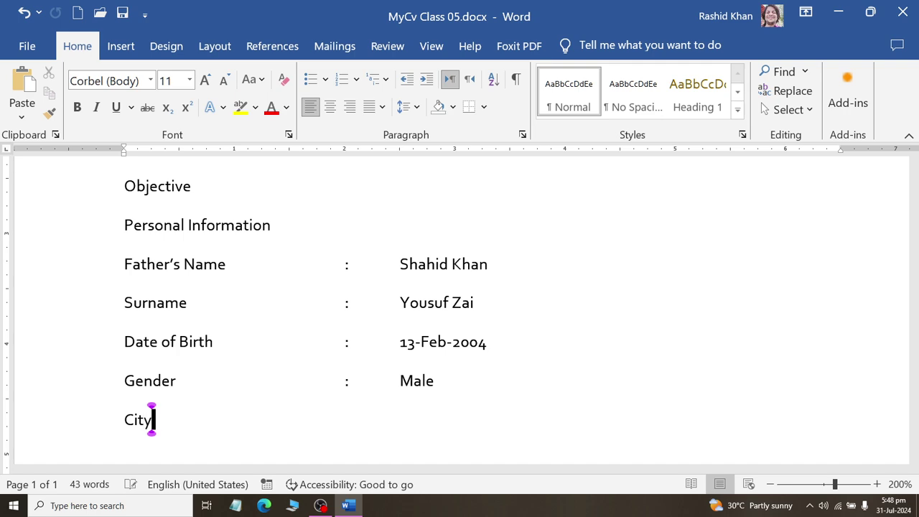
key(Tab)
key(Tab)
key(Tab)
key(Tab)
key(Tab)
key(BackSpace)
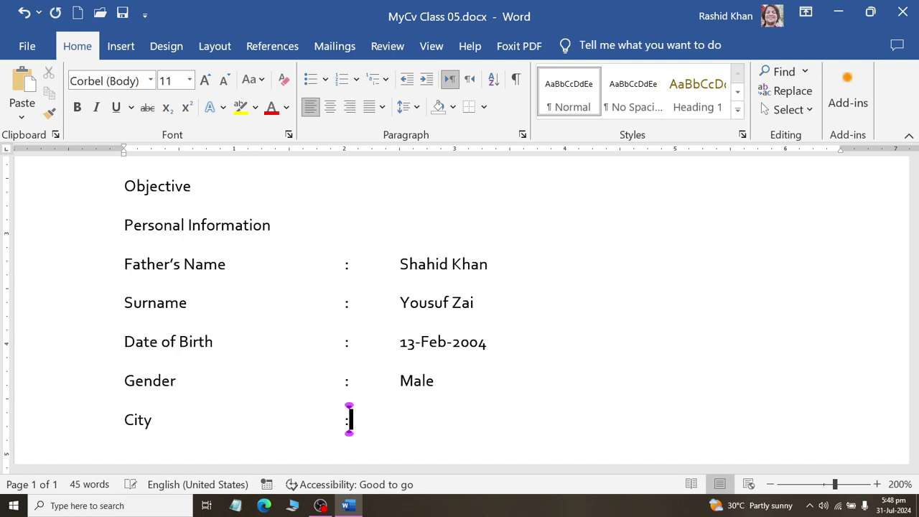
key(BackSpace)
key(BackSpace)
key(BackSpace)
key(BackSpace)
key(BackSpace)
key(BackSpace)
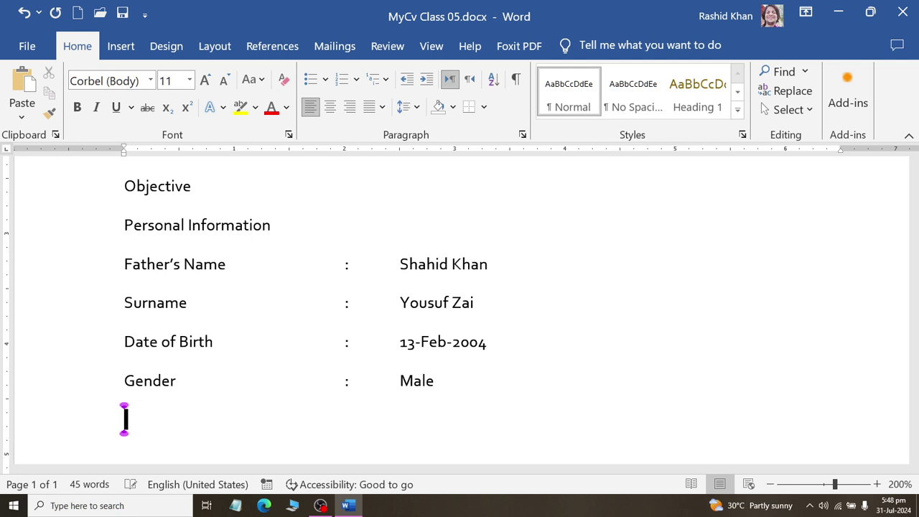
text(CNIC)
key(Tab)
key(Tab)
key(Tab)
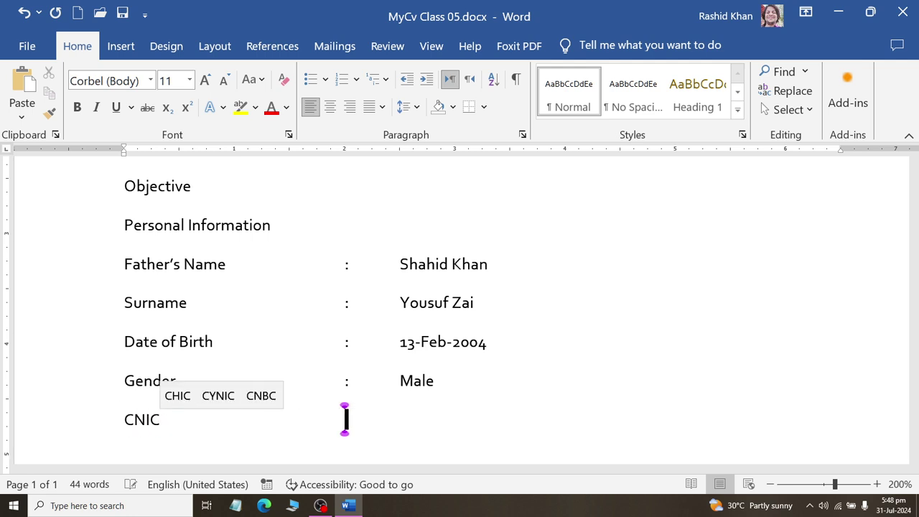
text(:)
key(Tab)
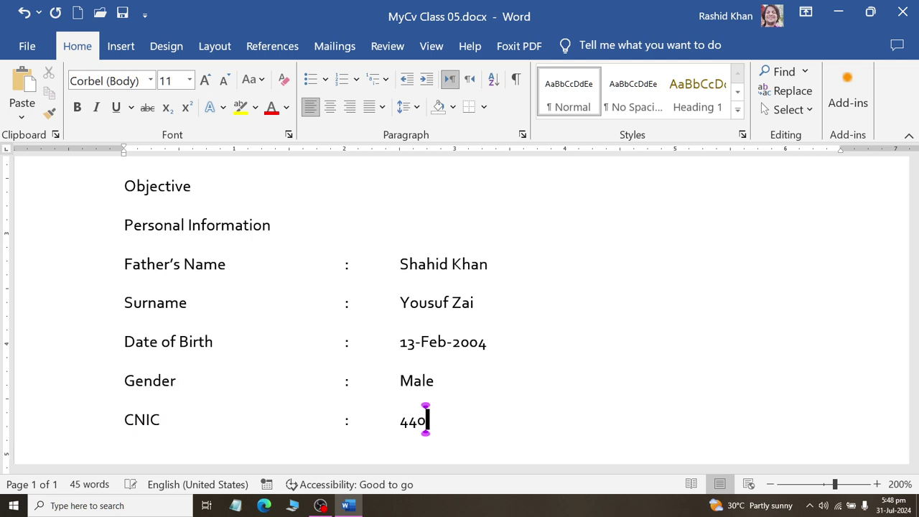
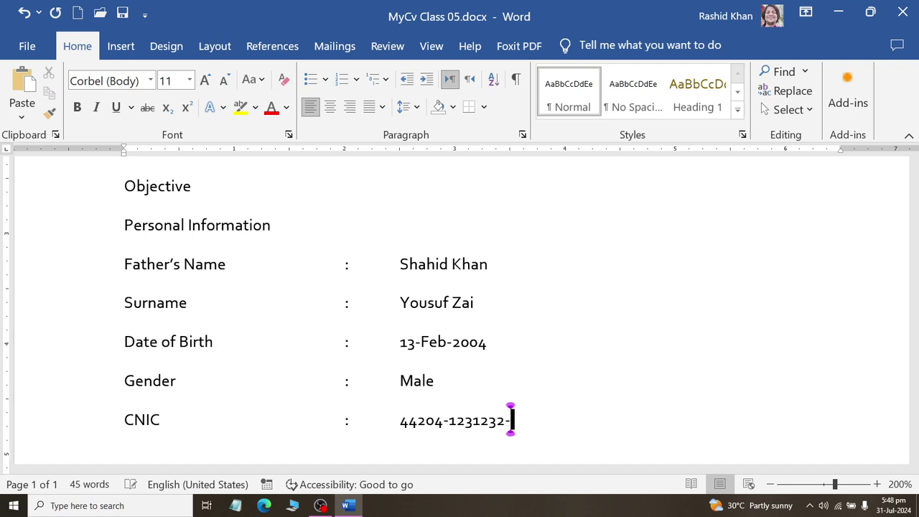
key(Return)
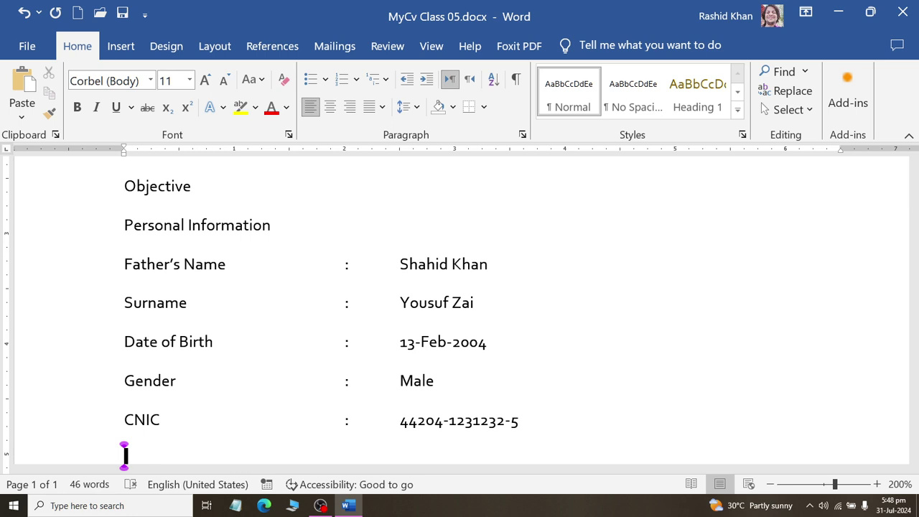
Add City and District rows with tab-aligned colons and their values.
text(City)
key(Tab)
key(Tab)
key(Tab)
key(Tab)
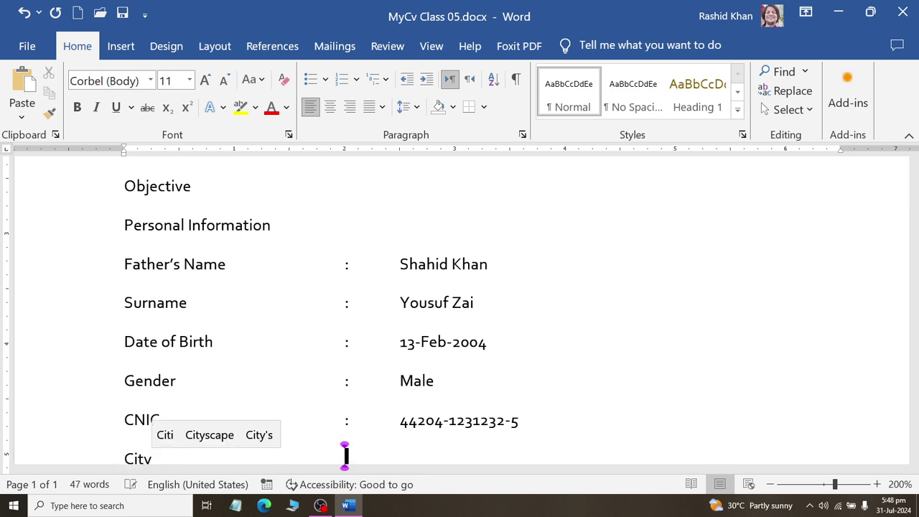
text(:)
key(Tab)
text(Shahdadpur)
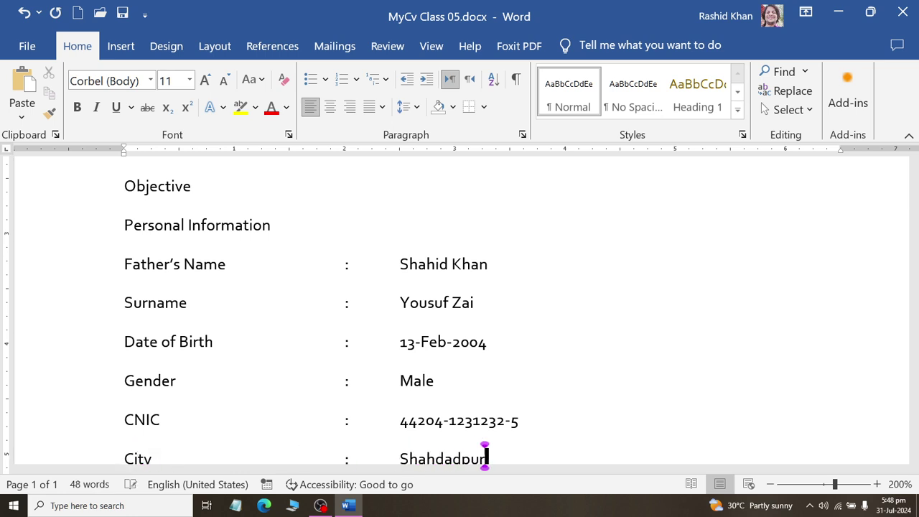
key(Return)
text(District)
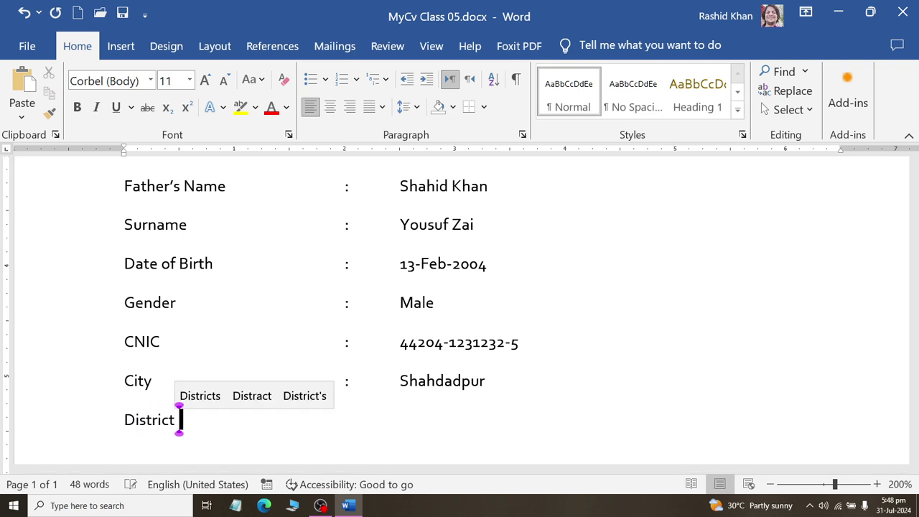
key(Tab)
key(Tab)
key(Tab)
text(:)
key(Tab)
text(San)
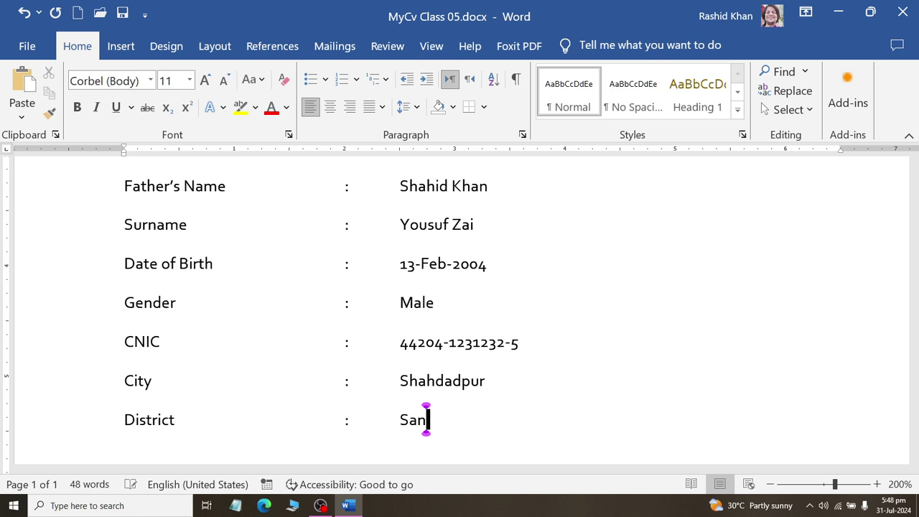
text(ghar)
key(Return)
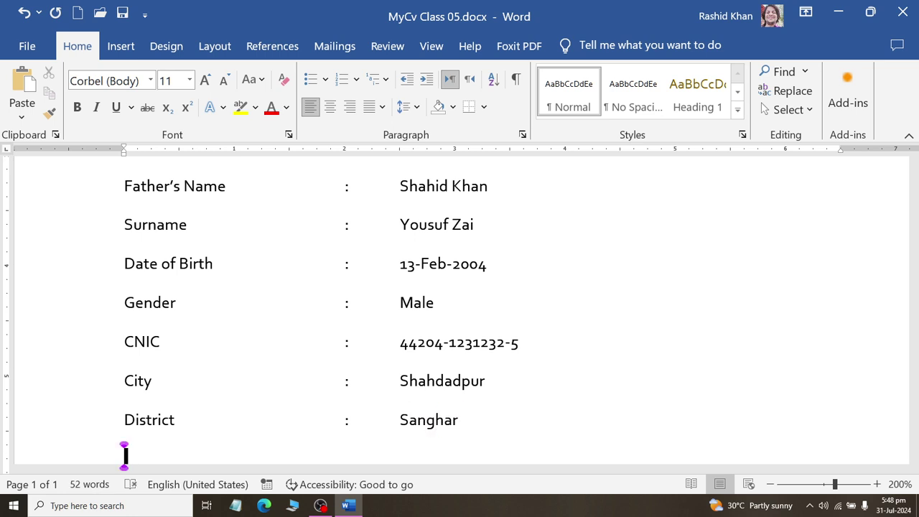
Add a Domicile row with tab-aligned colon and its district value, then review the list.
text(Domi)
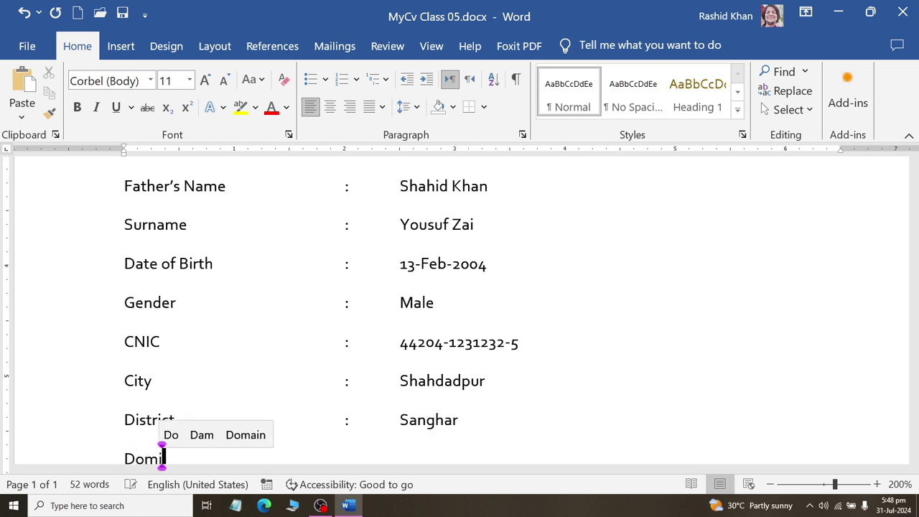
text(cile)
key(Tab)
key(Tab)
key(BackSpace)
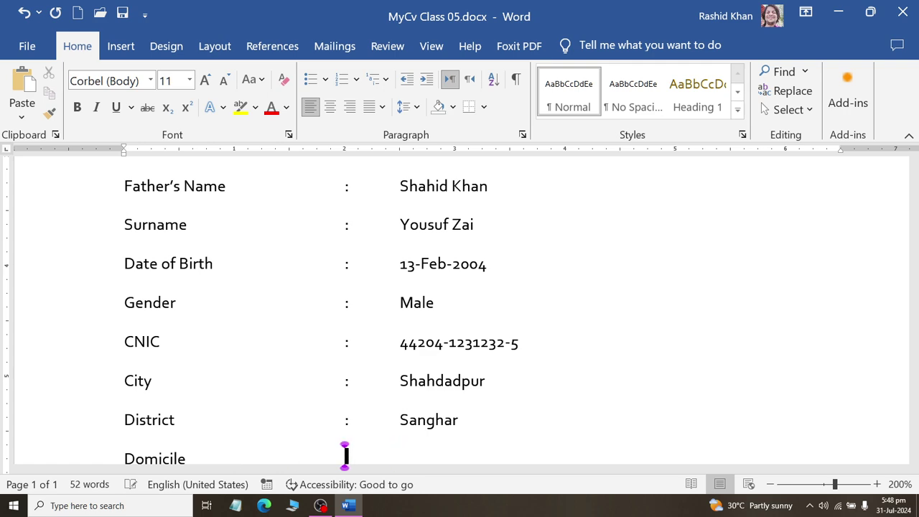
text(:)
key(Tab)
text(Disst)
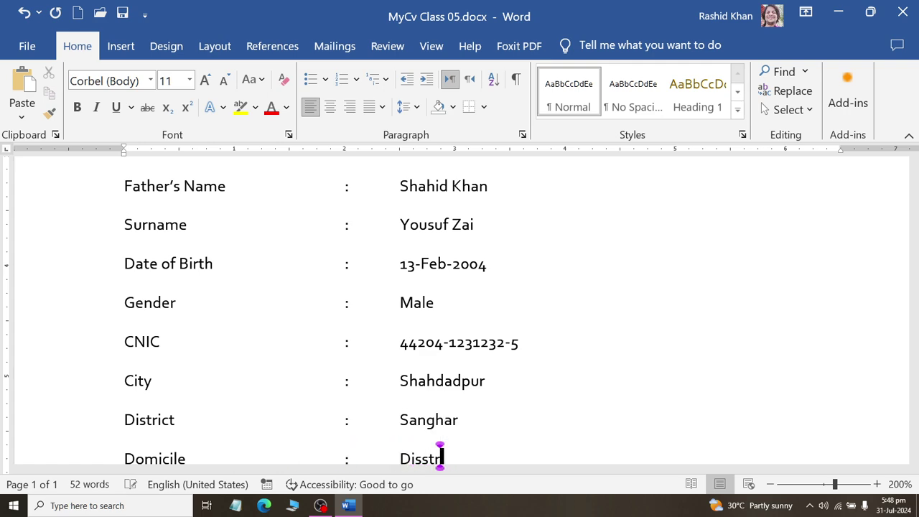
key(BackSpace)
key(BackSpace)
key(BackSpace)
text(strict Sanghar)
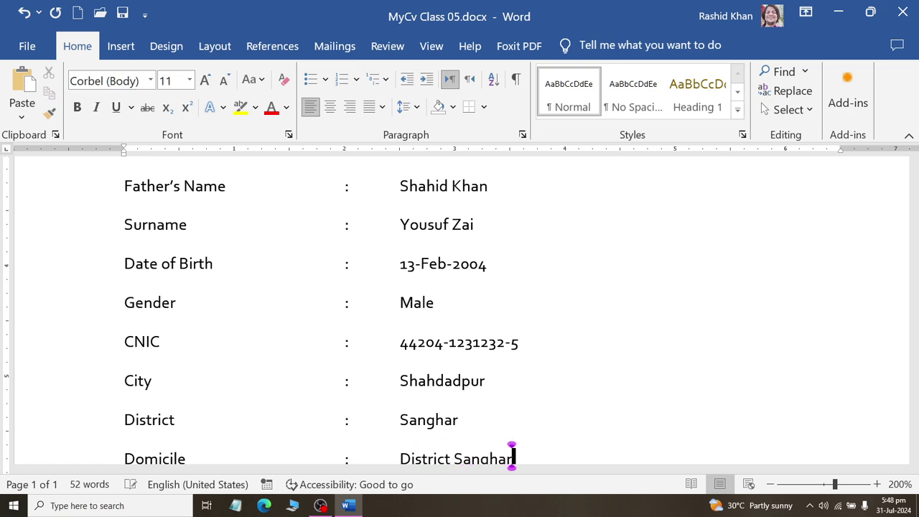
scroll(459, 315, up, 3)
scroll(460, 316, up, 3)
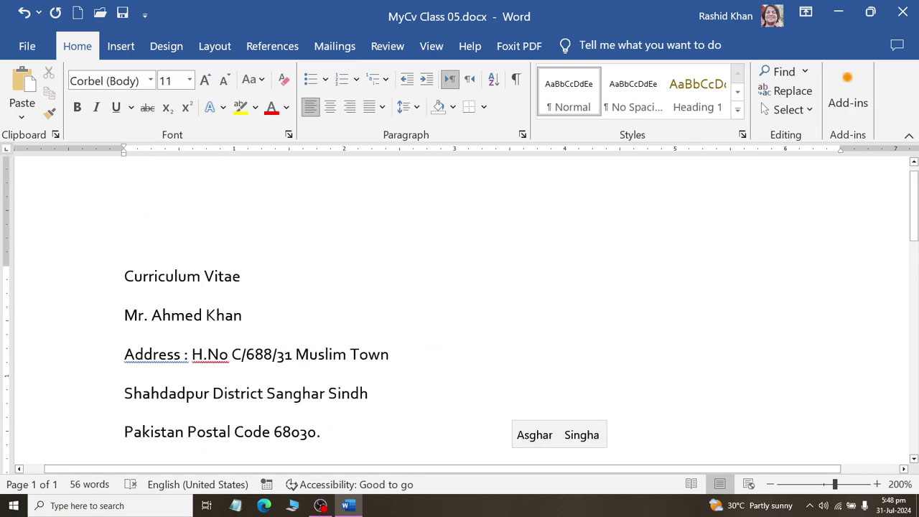
scroll(459, 316, down, 5)
scroll(460, 315, down, 1)
scroll(459, 316, down, 4)
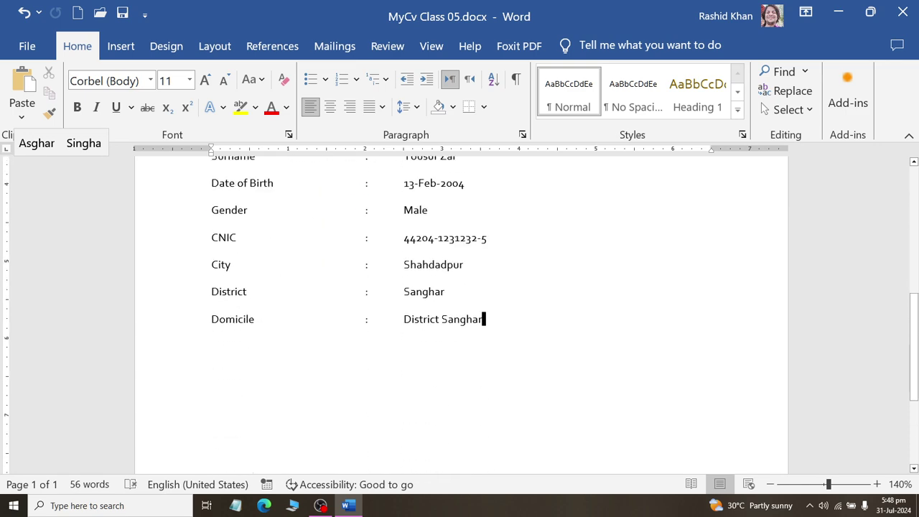
scroll(459, 316, up, 3)
scroll(459, 316, up, 1)
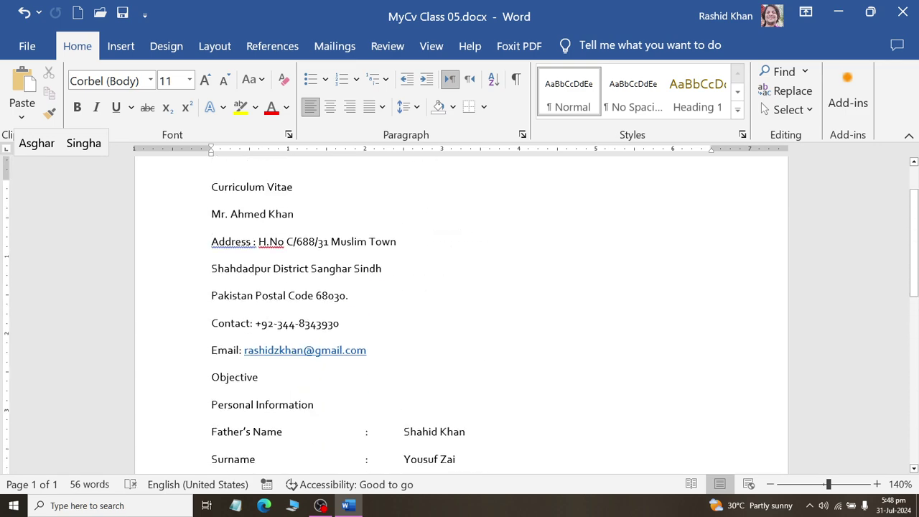
Give the Curriculum Vitae line the Title style, centered, 20 pt, bold and underlined.
drag(211, 186, 300, 187)
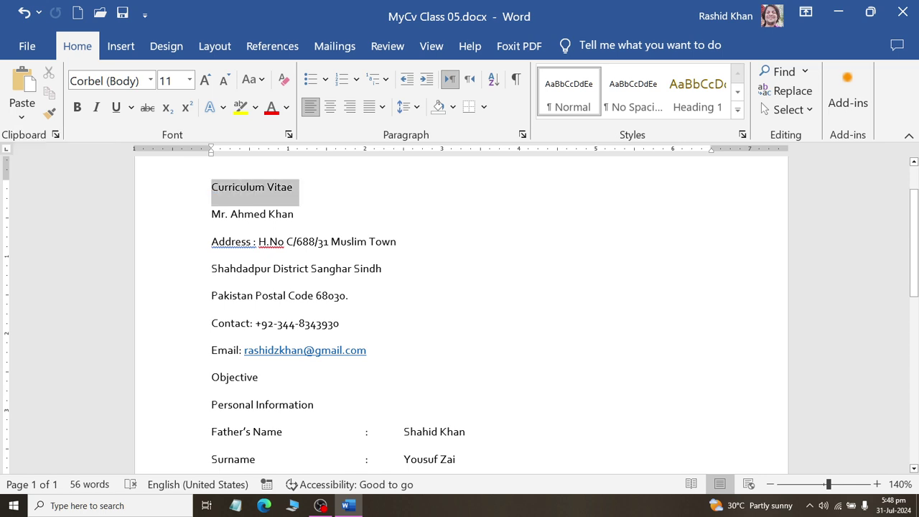
click(738, 109)
click(697, 140)
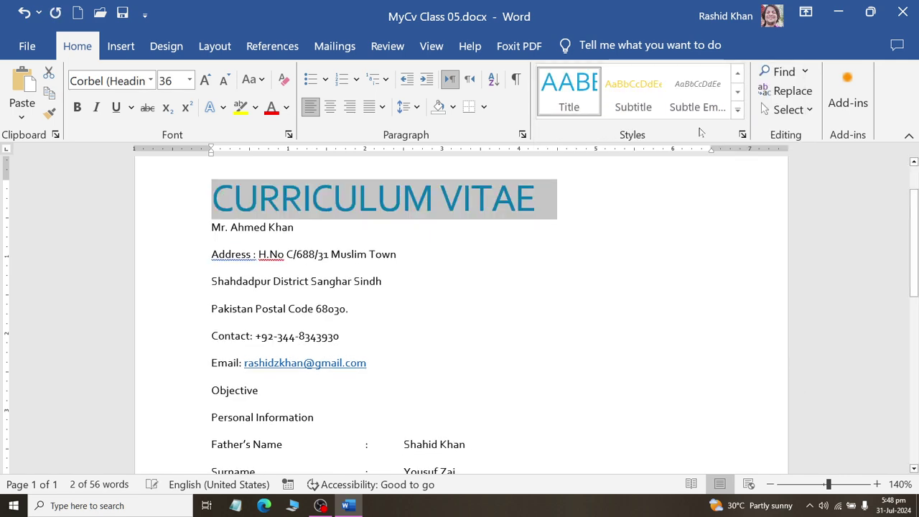
click(329, 107)
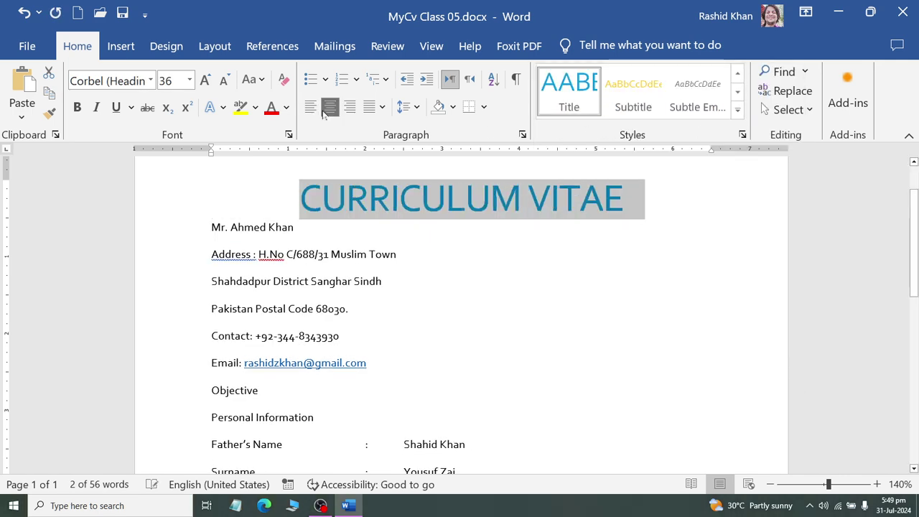
click(223, 81)
click(224, 81)
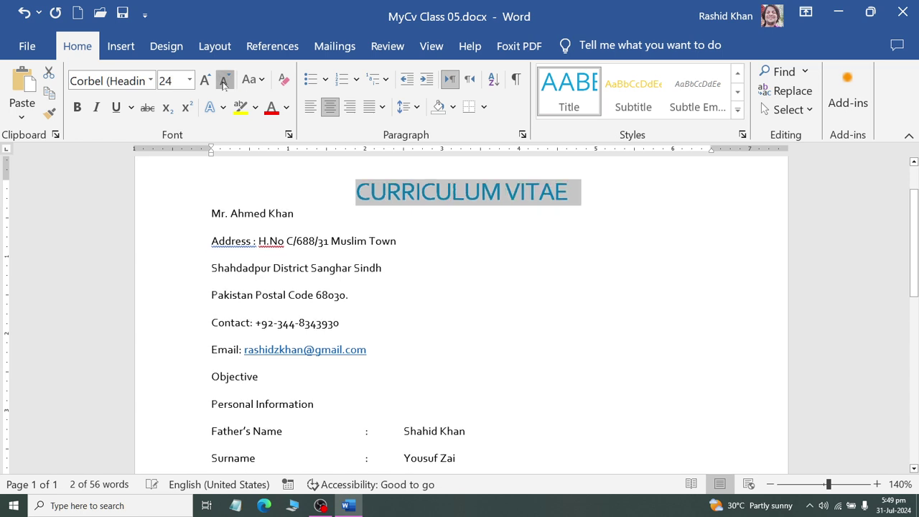
click(224, 81)
click(224, 81)
click(77, 107)
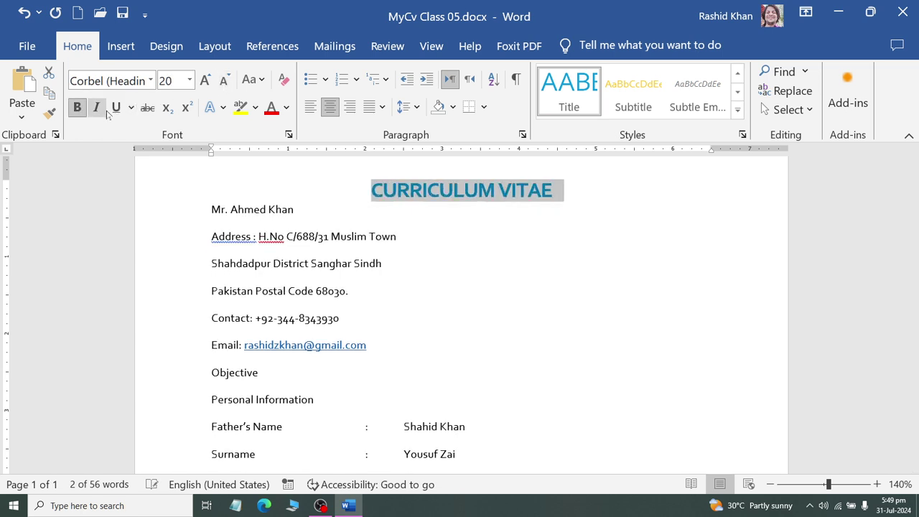
click(116, 107)
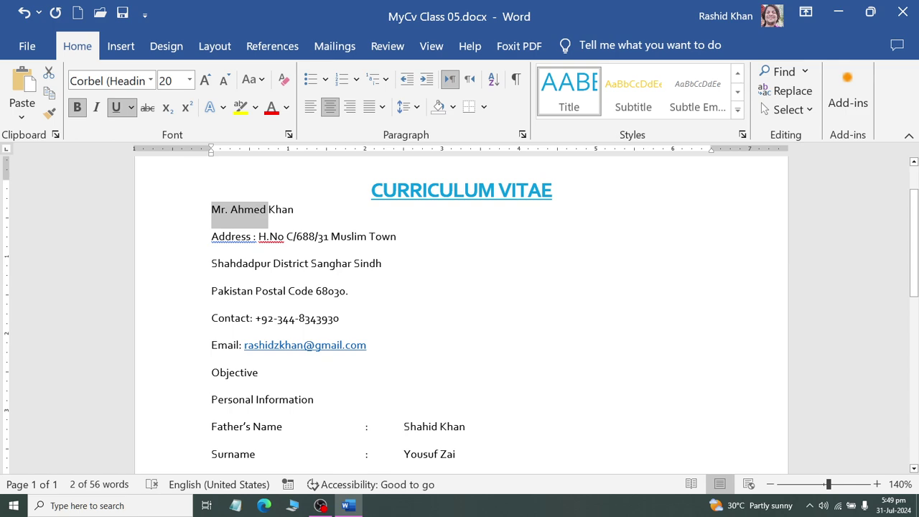
Give the name line the Emphasis style at 14 pt, bold and underlined.
drag(211, 209, 297, 209)
click(738, 110)
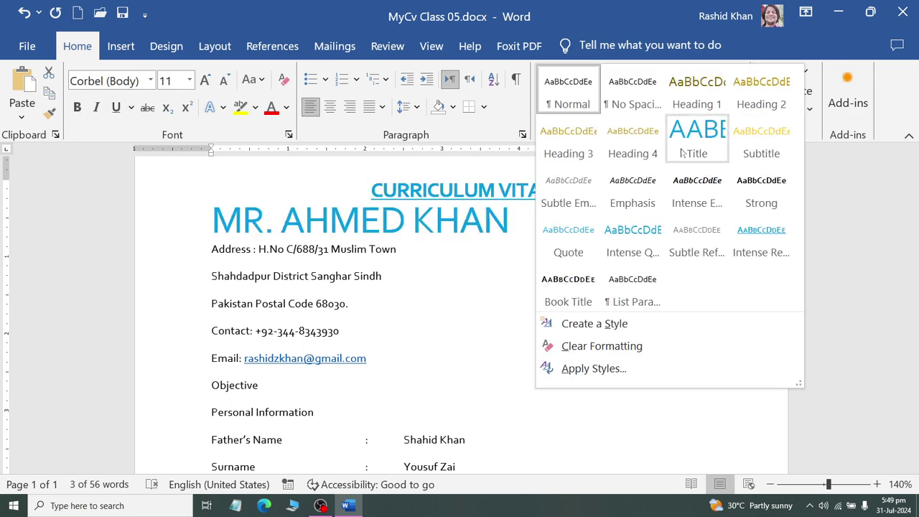
click(638, 190)
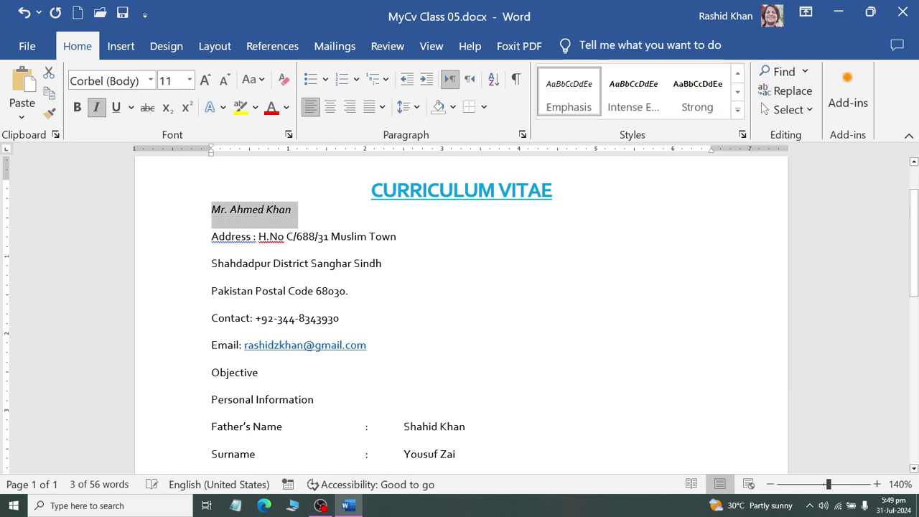
click(205, 81)
click(205, 80)
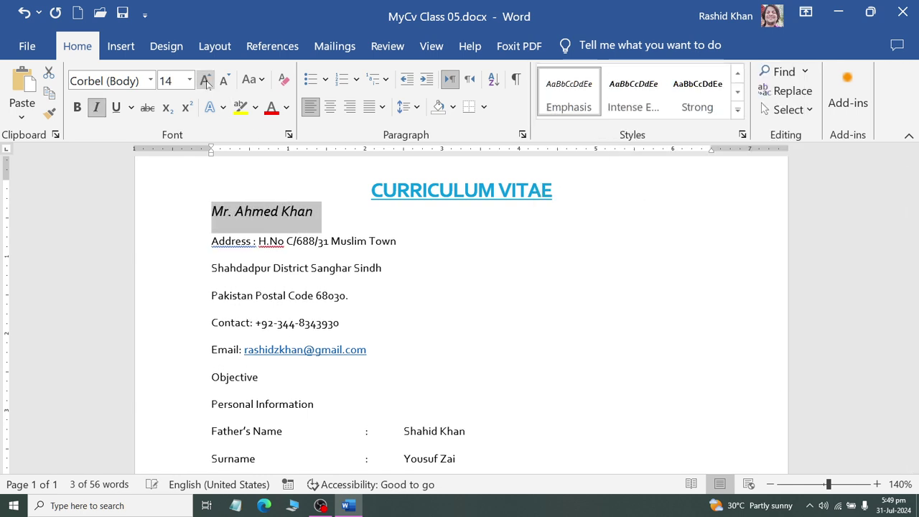
click(76, 107)
click(115, 107)
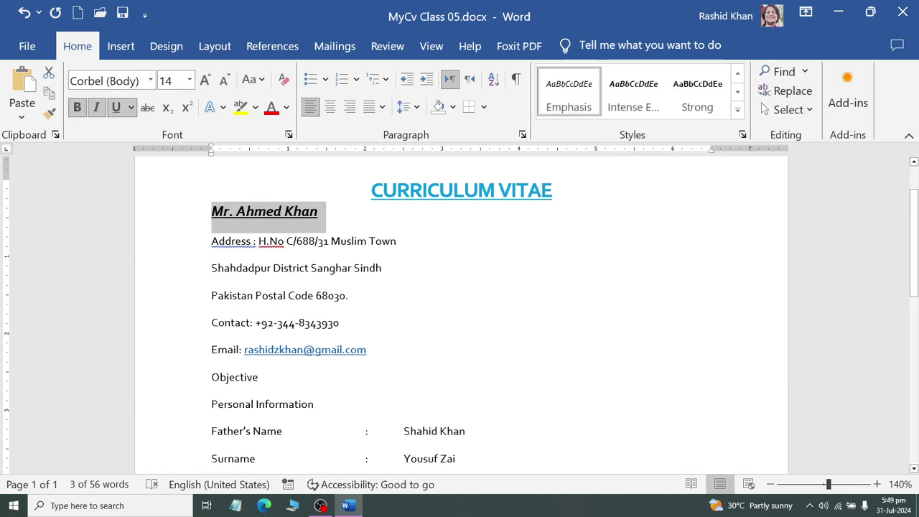
drag(211, 241, 369, 352)
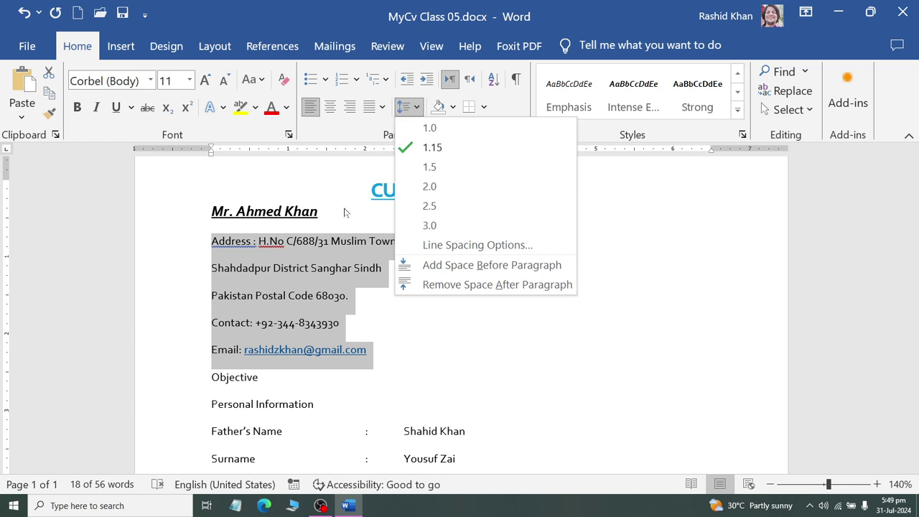
Apply the No Spacing style to the address-to-email block and shrink it to 10 pt.
click(416, 291)
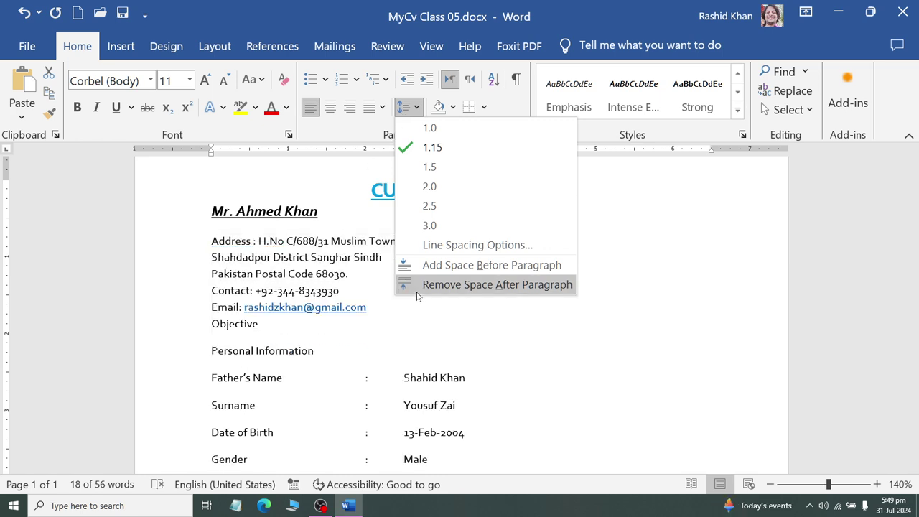
click(739, 113)
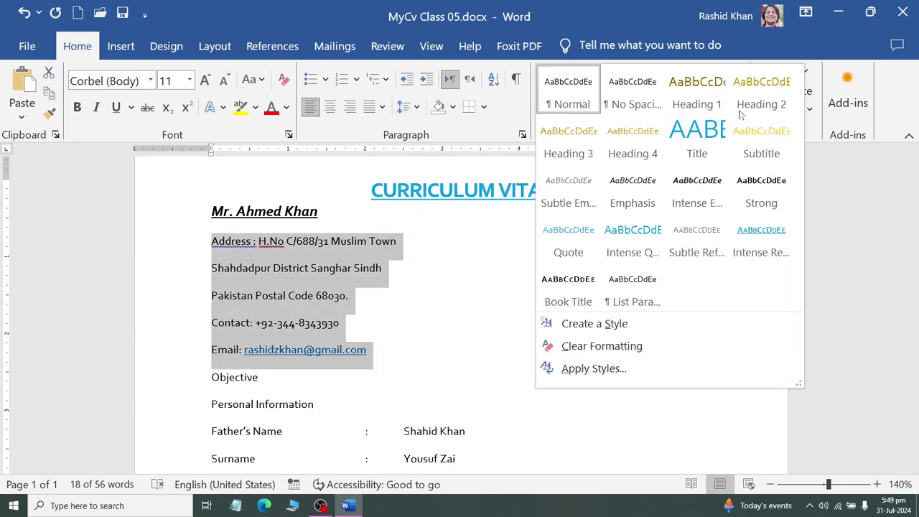
click(633, 98)
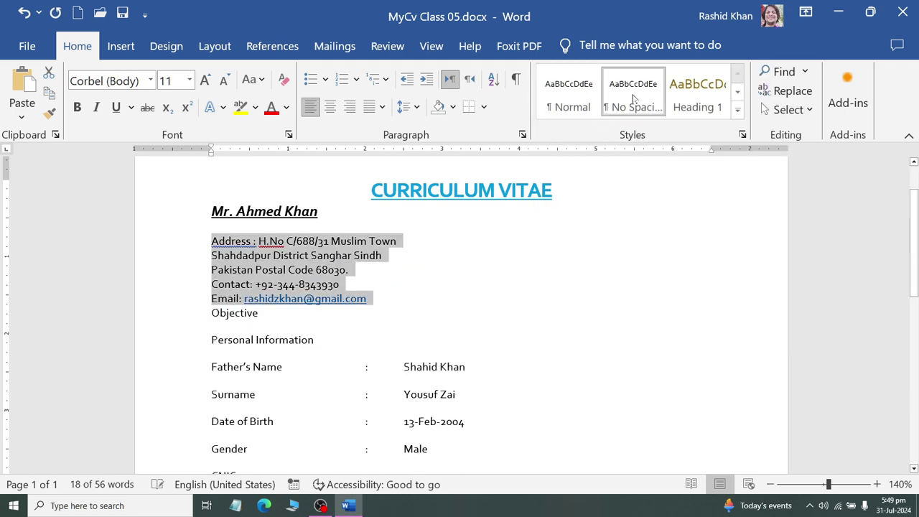
click(224, 81)
Bold the Address, Contact and Email labels with the Strong style.
double_click(228, 240)
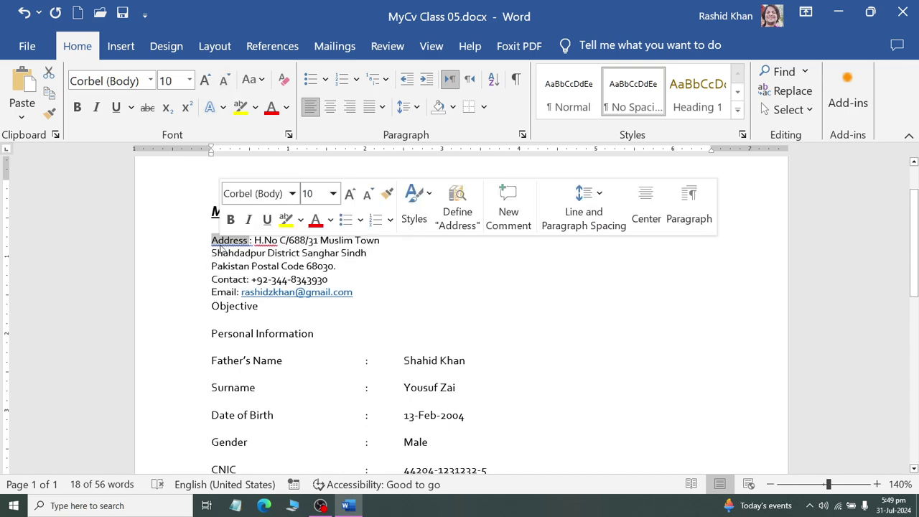
click(737, 109)
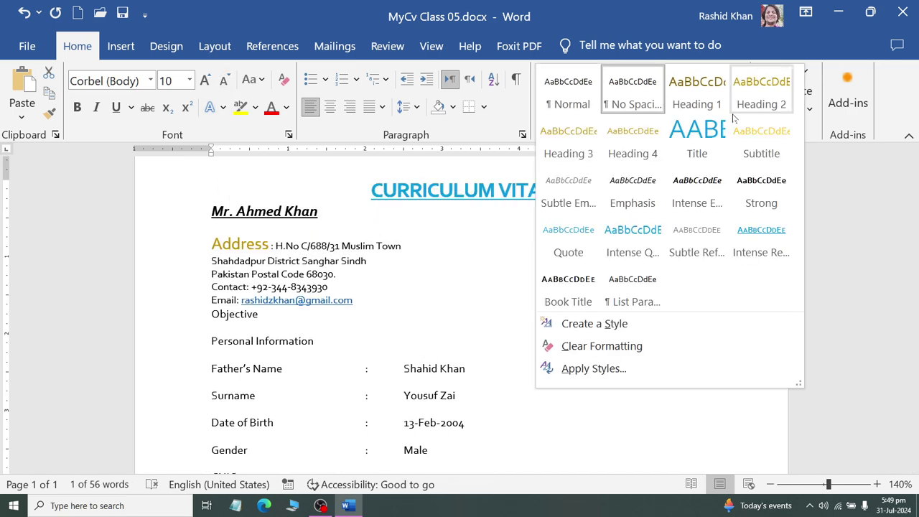
click(761, 192)
double_click(230, 280)
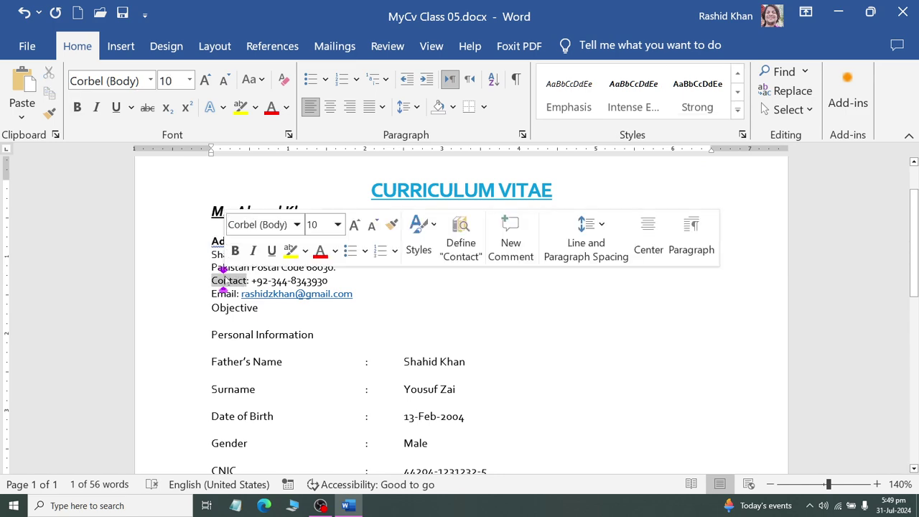
click(697, 90)
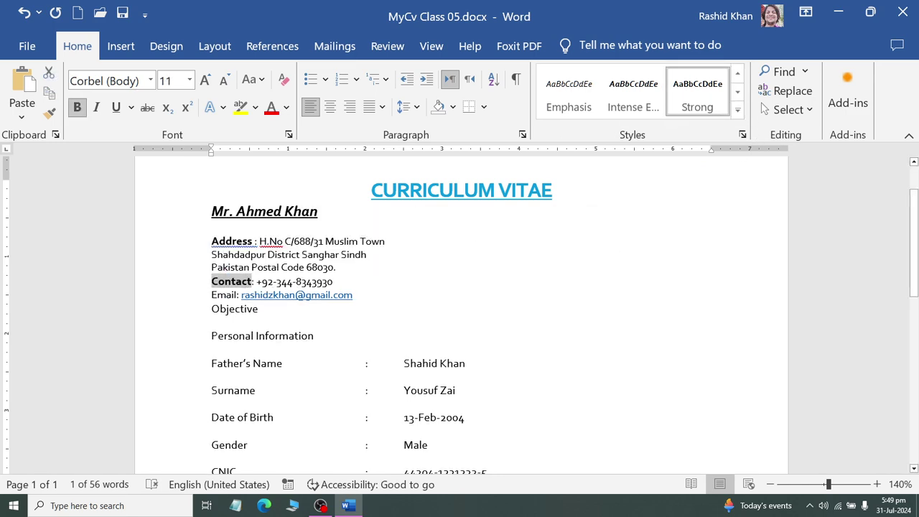
double_click(224, 295)
click(696, 90)
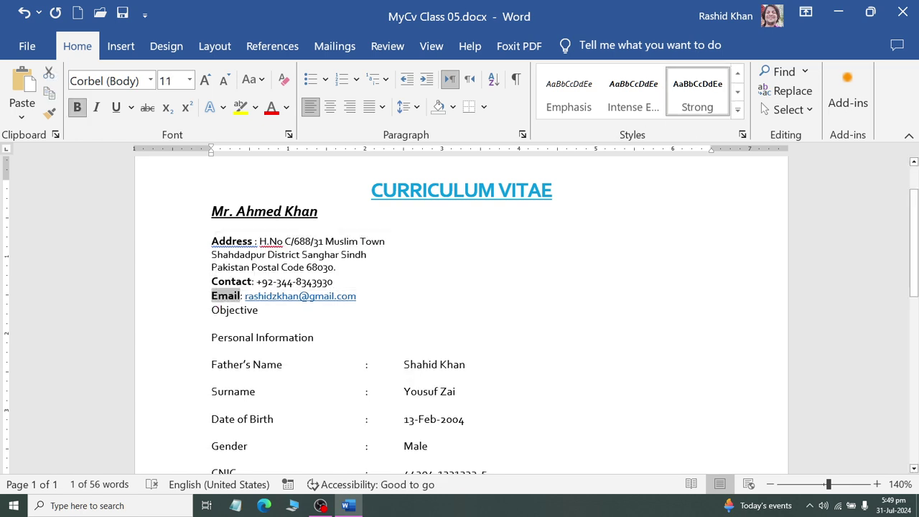
double_click(234, 309)
Apply the Heading 1 style to the Objective line.
click(737, 110)
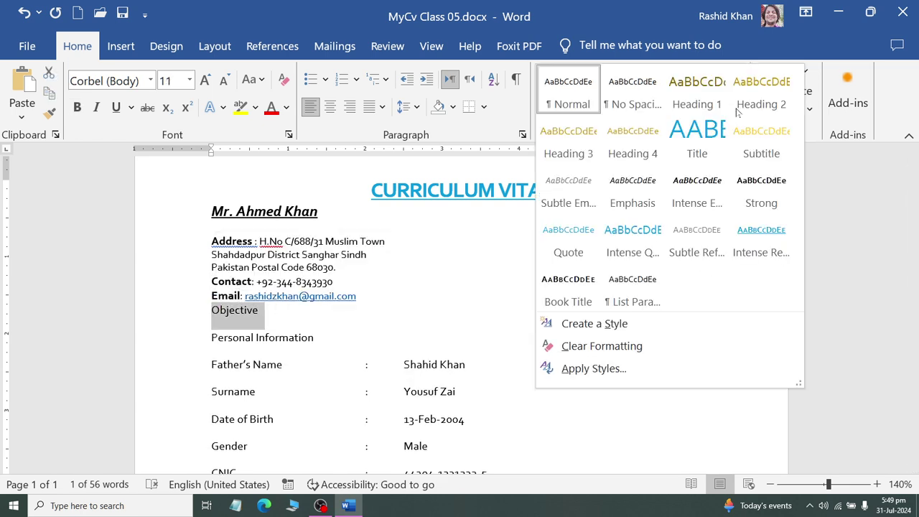
click(701, 90)
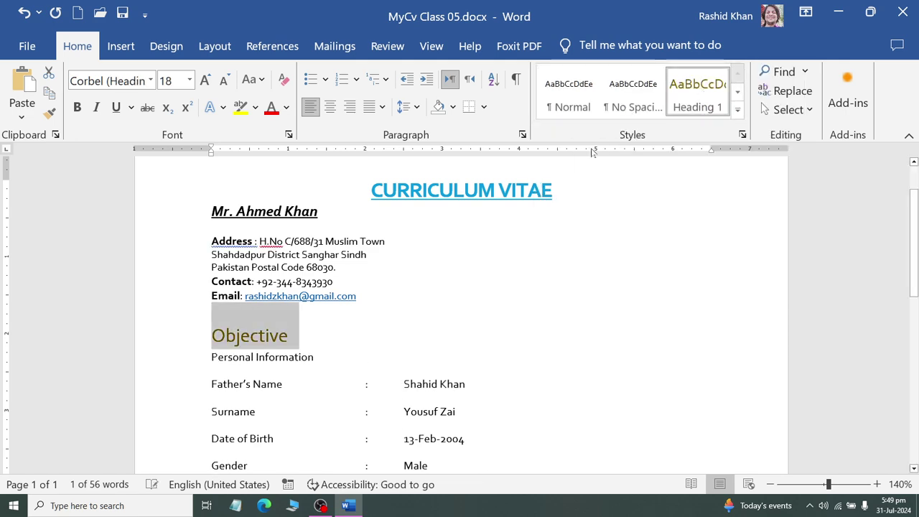
scroll(459, 309, down, 2)
scroll(459, 309, down, 1)
scroll(460, 309, down, 1)
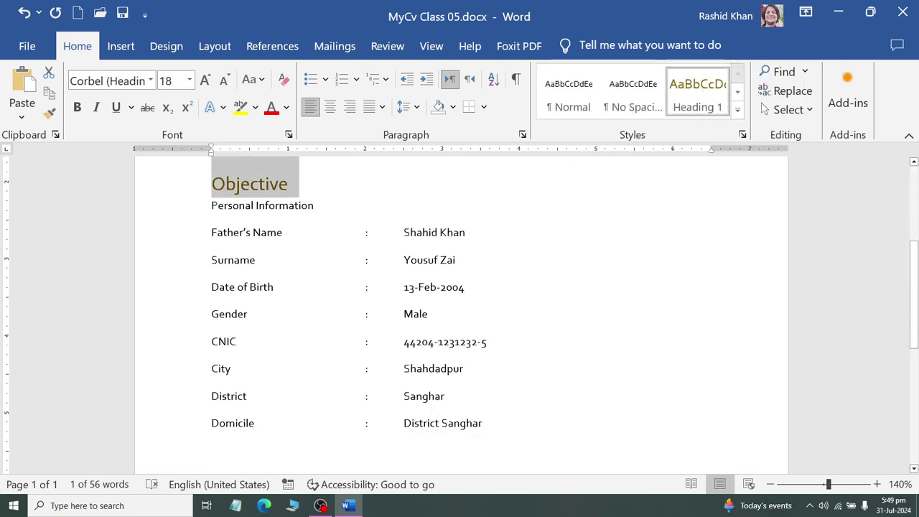
scroll(460, 308, down, 1)
scroll(460, 309, up, 2)
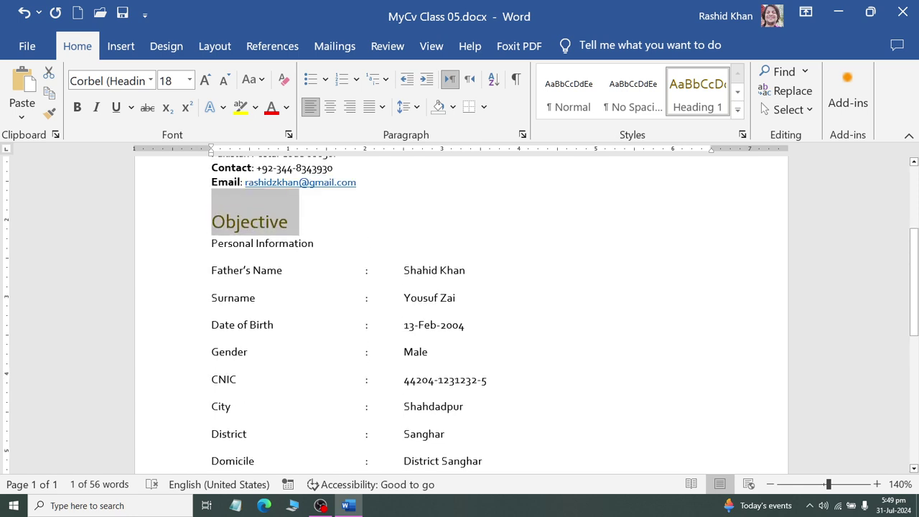
Make the Personal Information line a Heading 1 heading as well.
drag(211, 244, 313, 243)
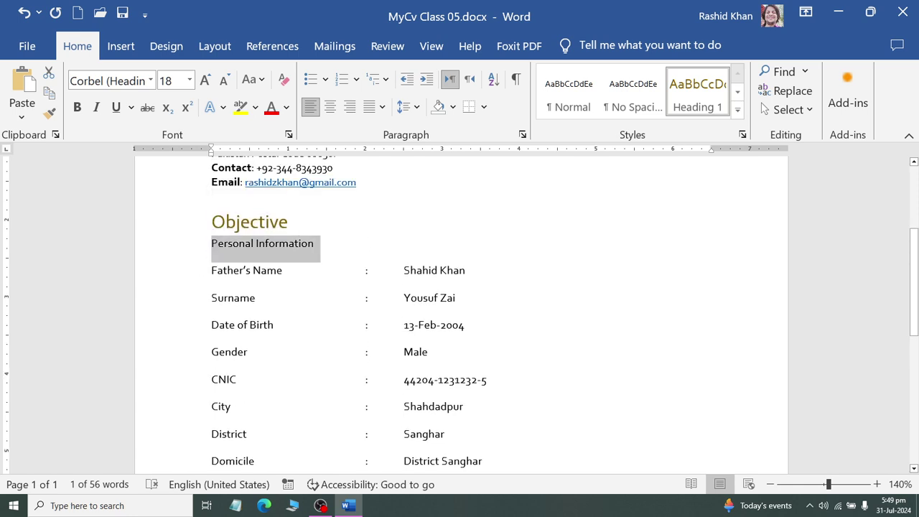
click(713, 97)
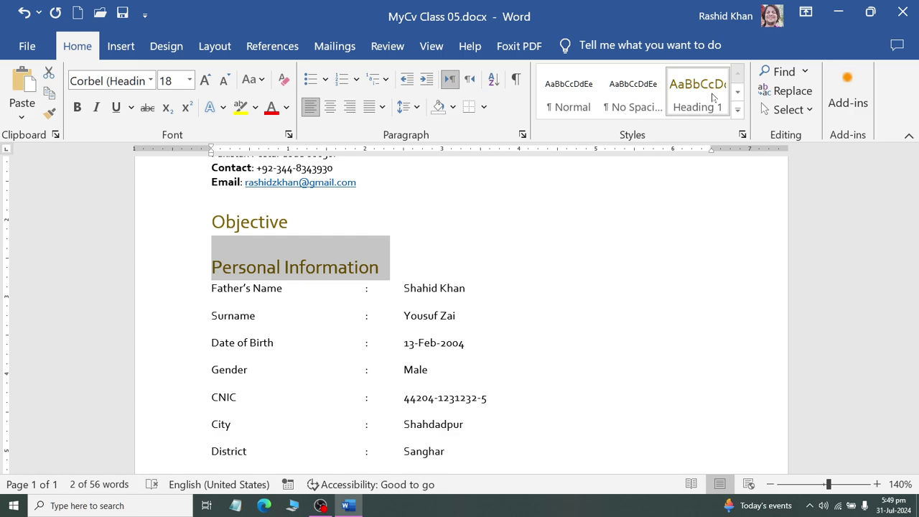
mouse_move(367, 257)
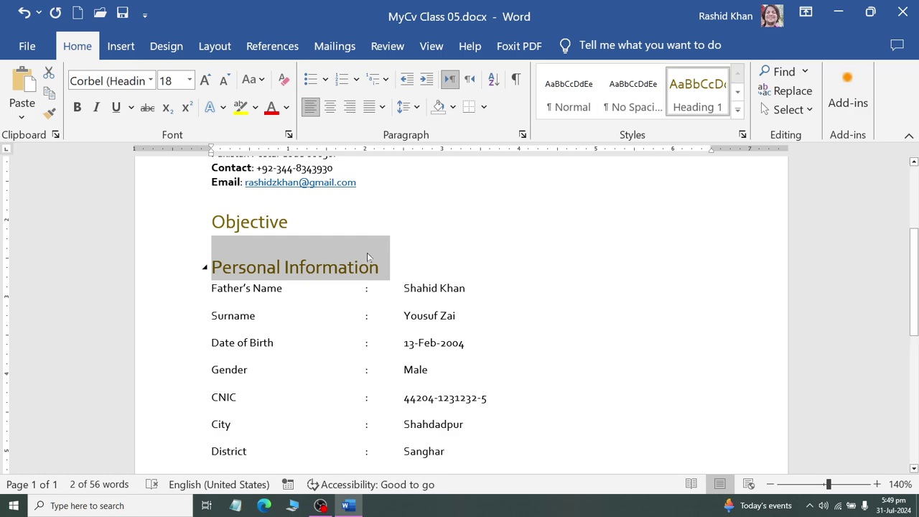
scroll(368, 257, down, 1)
click(288, 278)
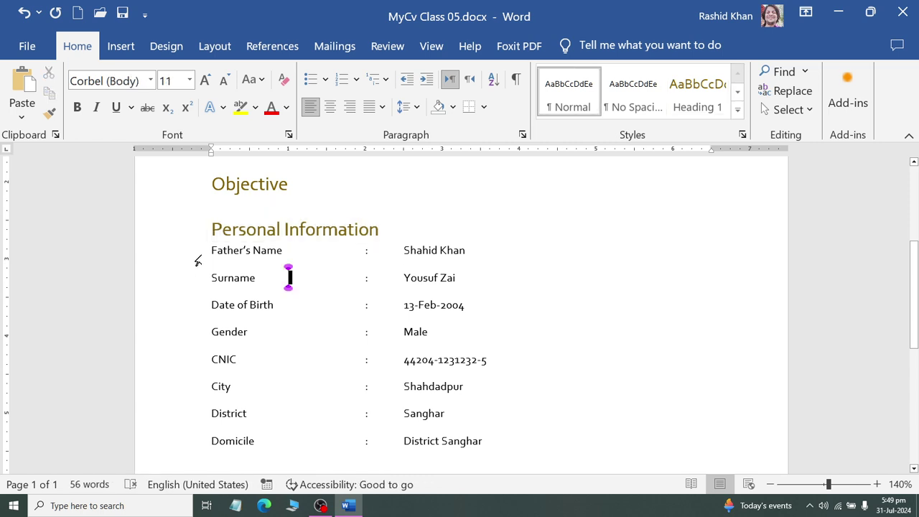
Enlarge the personal detail rows to 12 pt and tab-align the Surname colon.
mouse_move(211, 249)
mouse_down()
mouse_move(452, 407)
mouse_move(488, 452)
mouse_up()
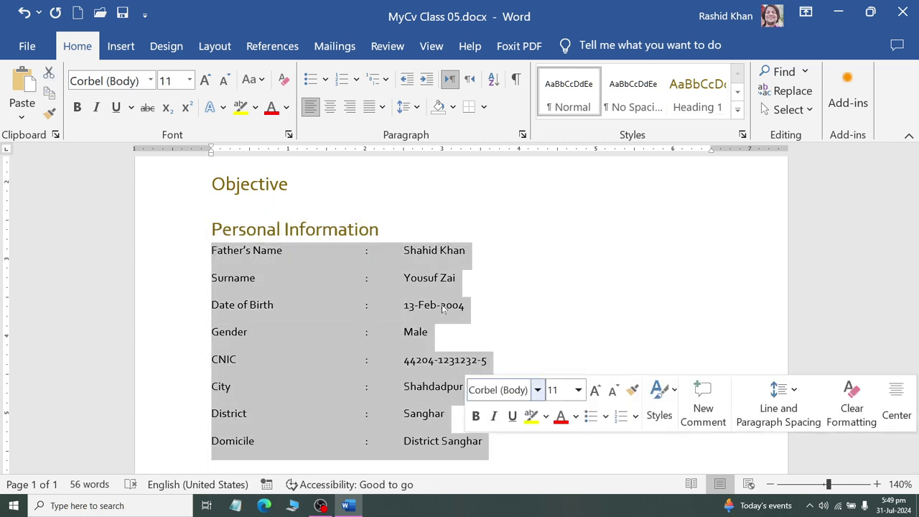
click(206, 80)
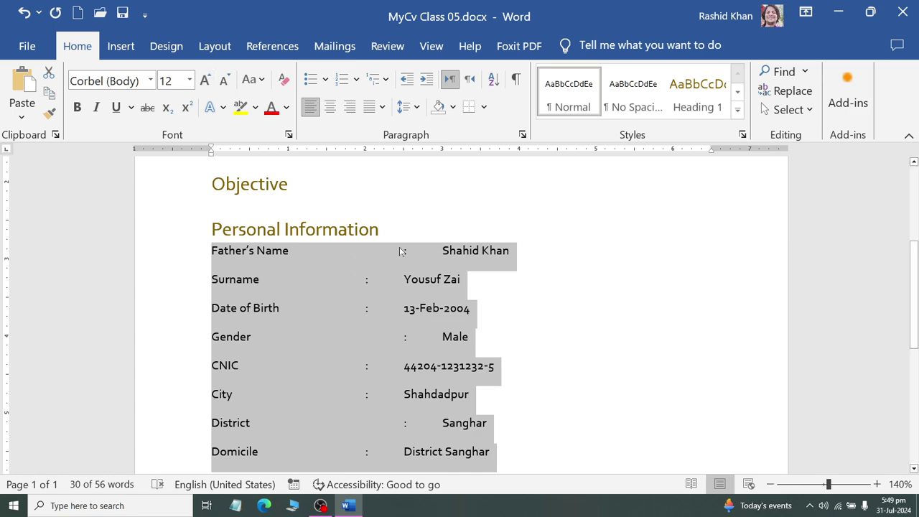
click(328, 280)
key(Tab)
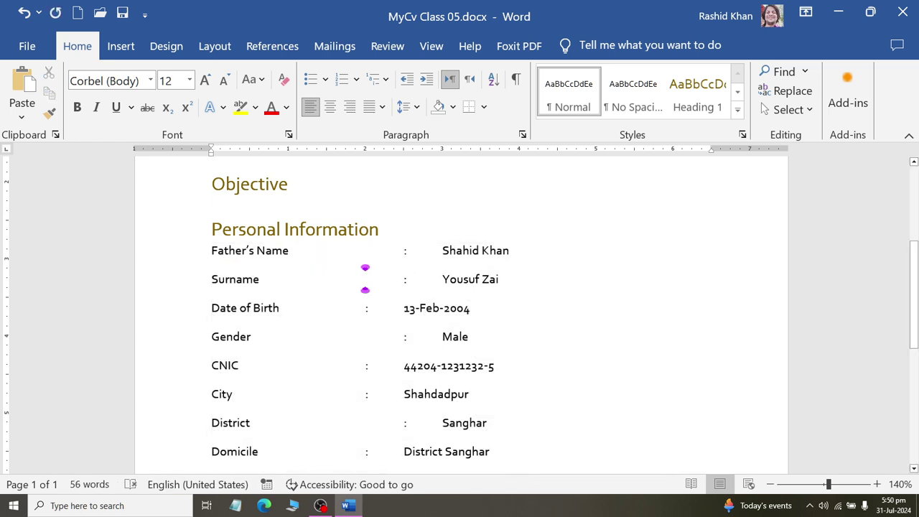
Tab-align the Date of Birth, CNIC, City and Domicile colons and values.
click(365, 307)
key(Tab)
click(366, 366)
key(Tab)
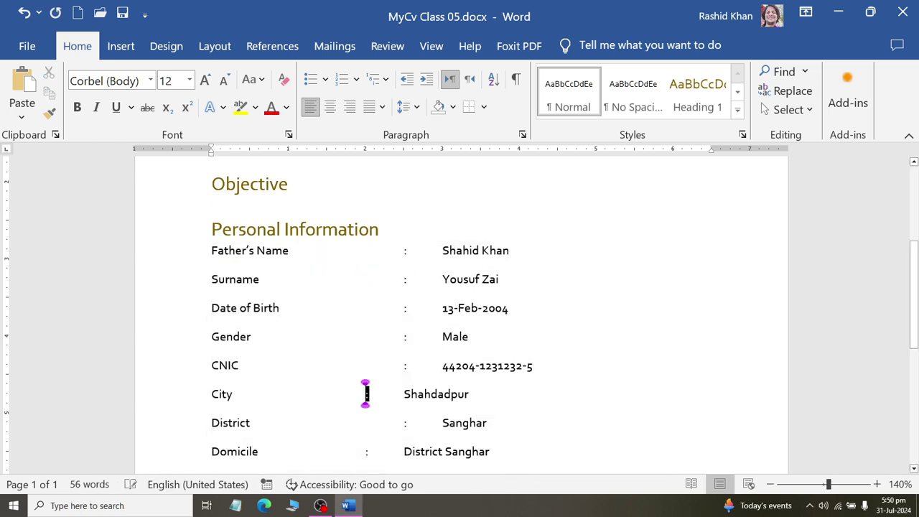
click(365, 394)
key(Tab)
click(366, 451)
key(Tab)
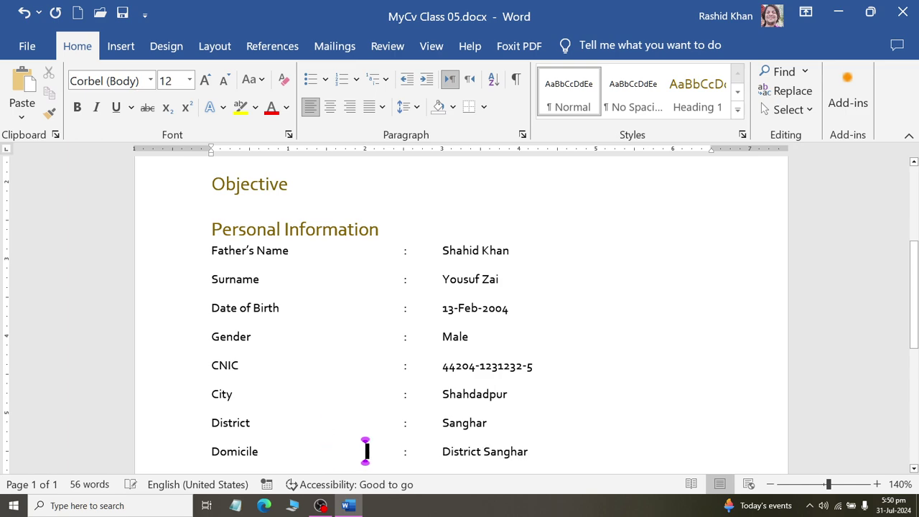
scroll(365, 450, down, 2)
scroll(365, 450, up, 2)
scroll(364, 451, down, 1)
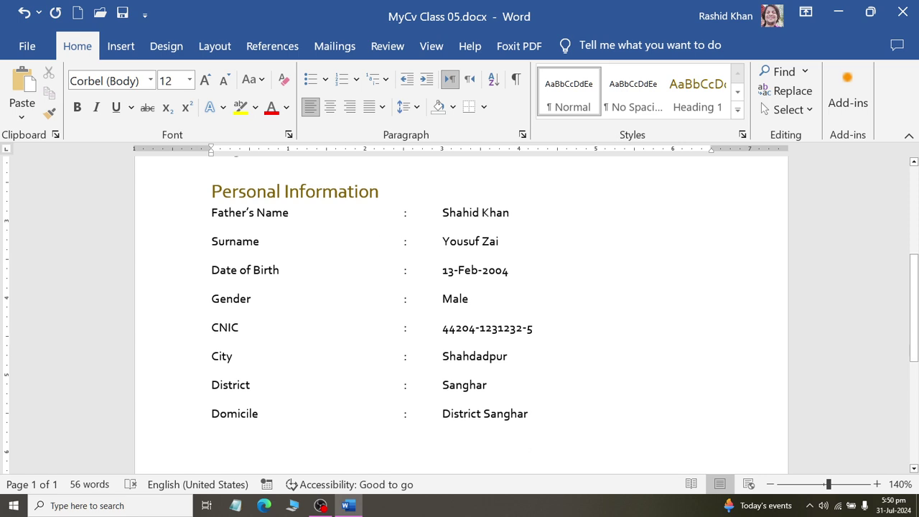
scroll(365, 451, up, 3)
scroll(365, 444, up, 2)
scroll(365, 444, down, 6)
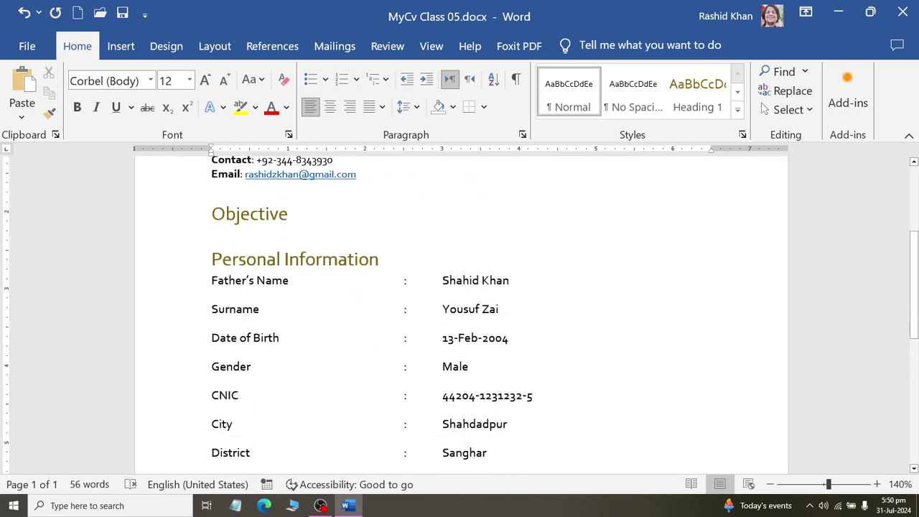
ctrl+scroll(366, 443, down, 1)
ctrl+scroll(371, 441, down, 1)
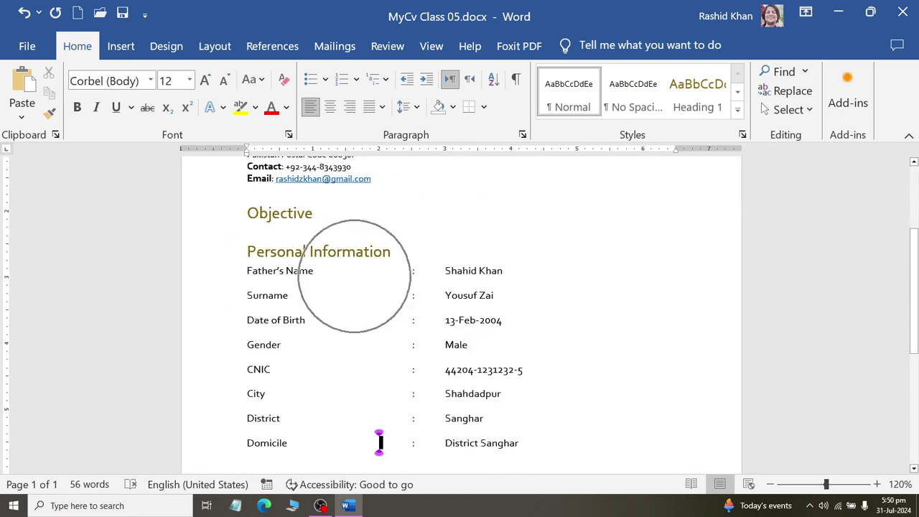
scroll(378, 438, up, 2)
drag(383, 218, 502, 311)
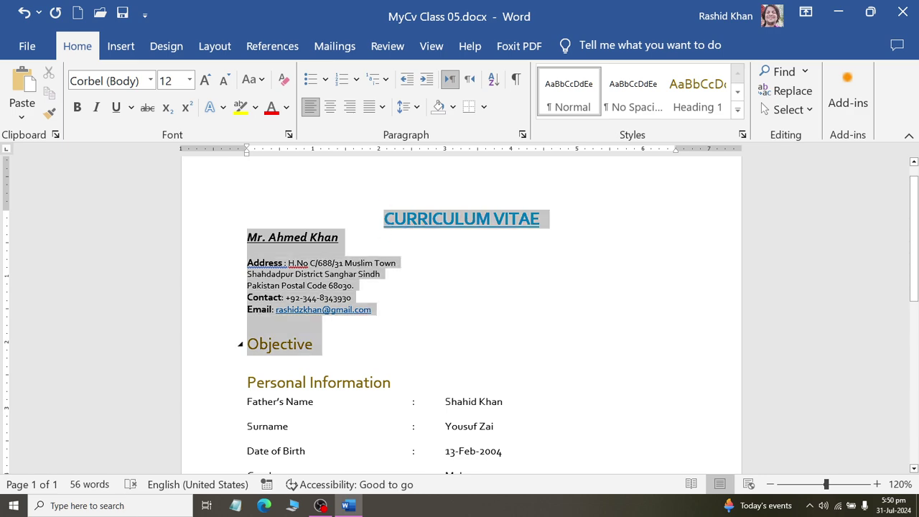
click(503, 310)
scroll(502, 311, down, 3)
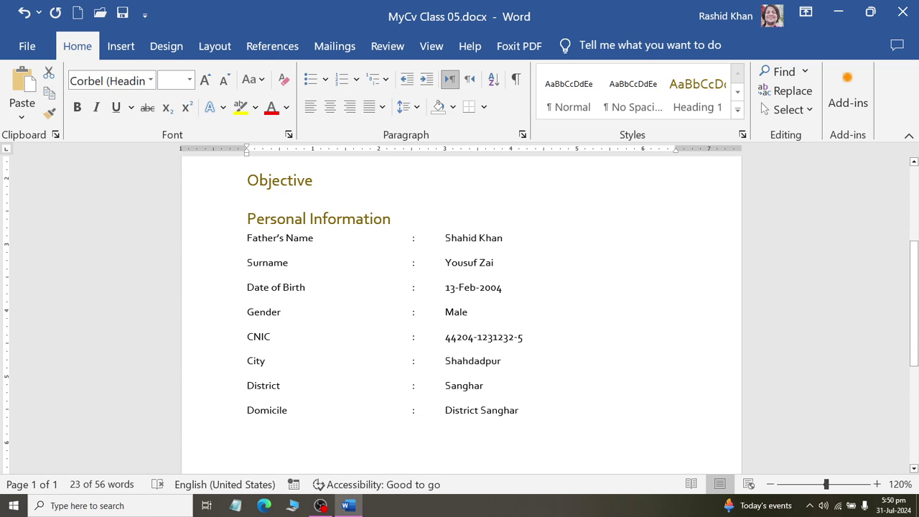
drag(244, 218, 518, 412)
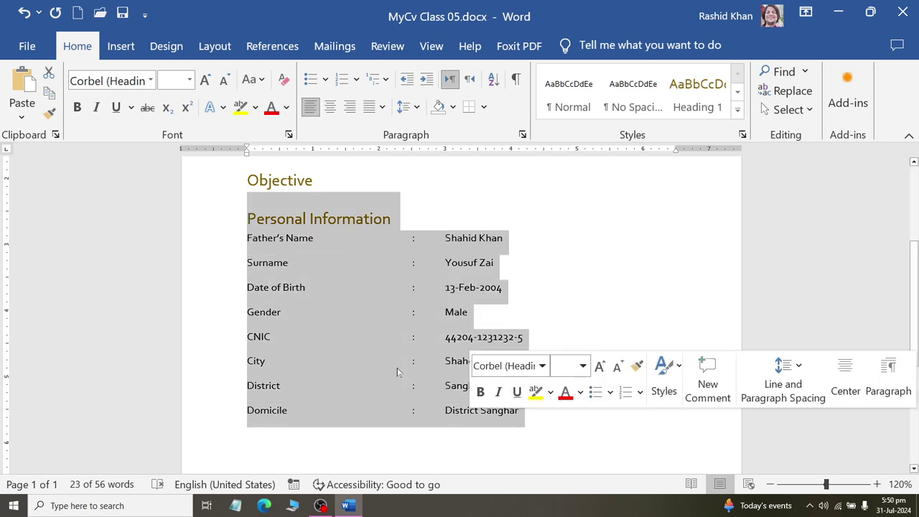
scroll(395, 371, up, 3)
scroll(459, 323, down, 3)
scroll(459, 323, up, 3)
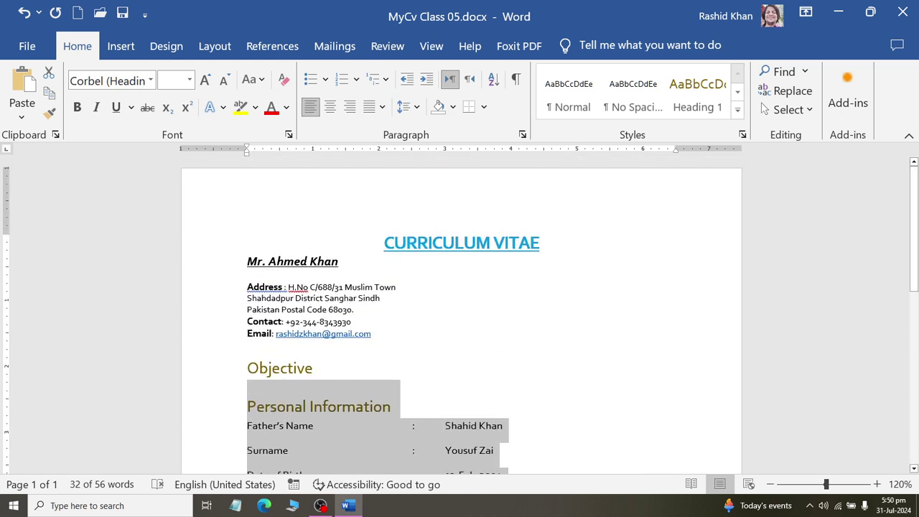
scroll(459, 308, up, 1)
scroll(459, 309, up, 1)
scroll(459, 309, up, 2)
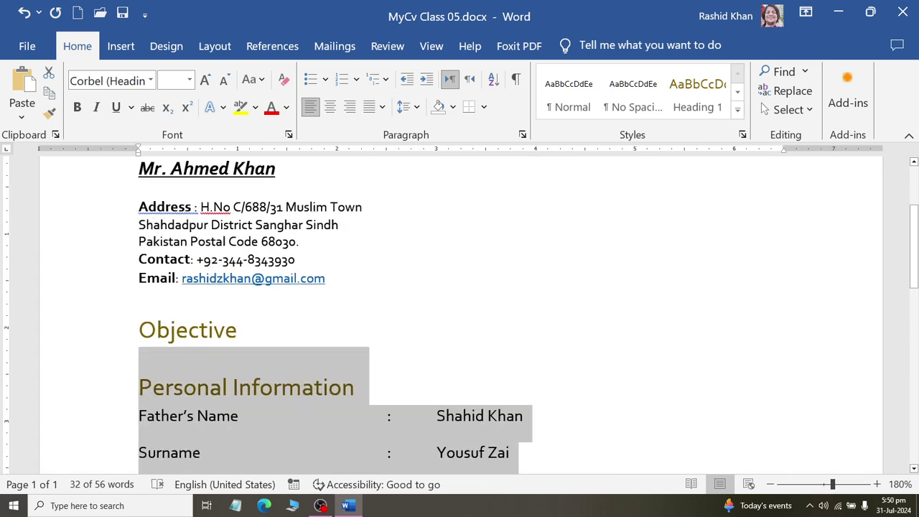
scroll(459, 309, up, 2)
scroll(459, 323, down, 1)
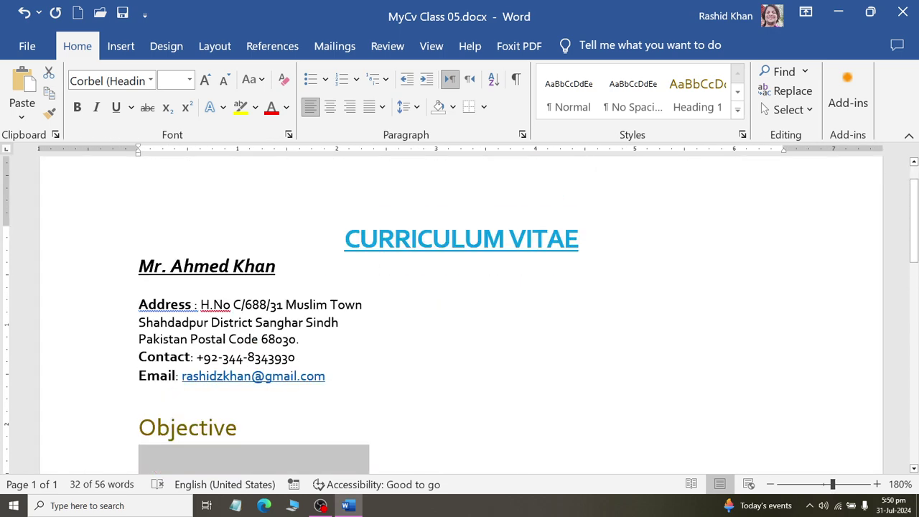